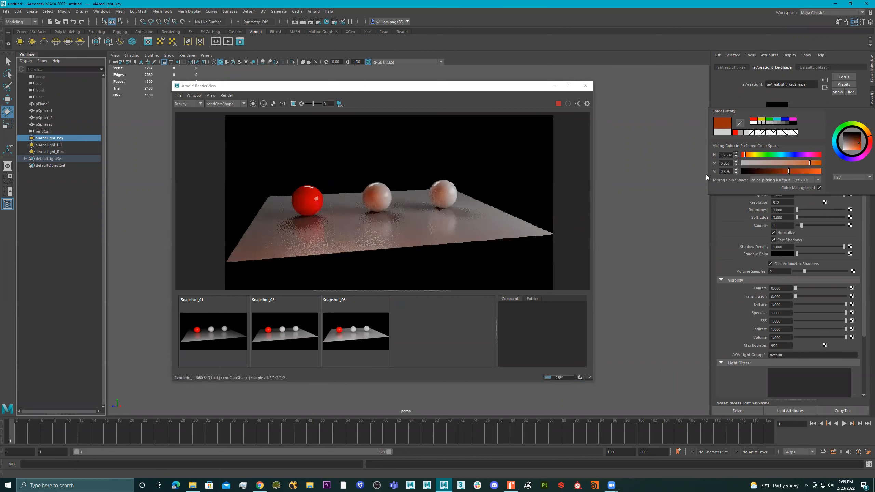
- Set the key area light's color to bright red
left_click(789, 138)
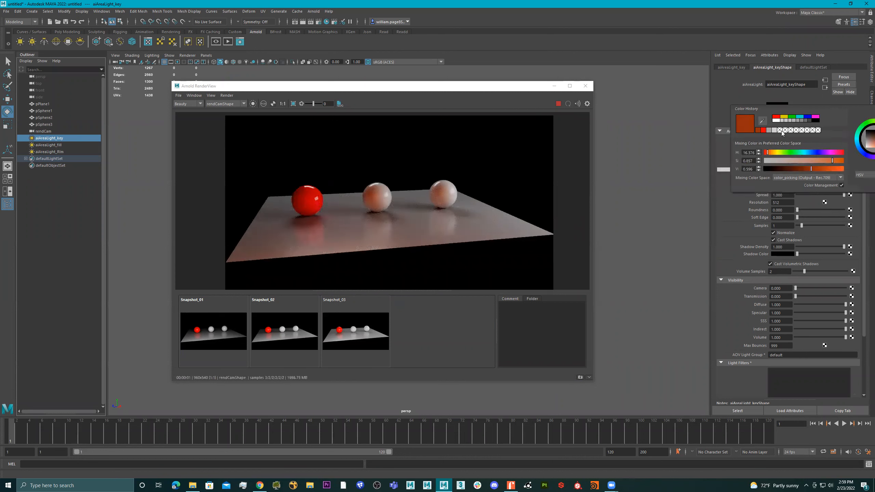
left_click(776, 117)
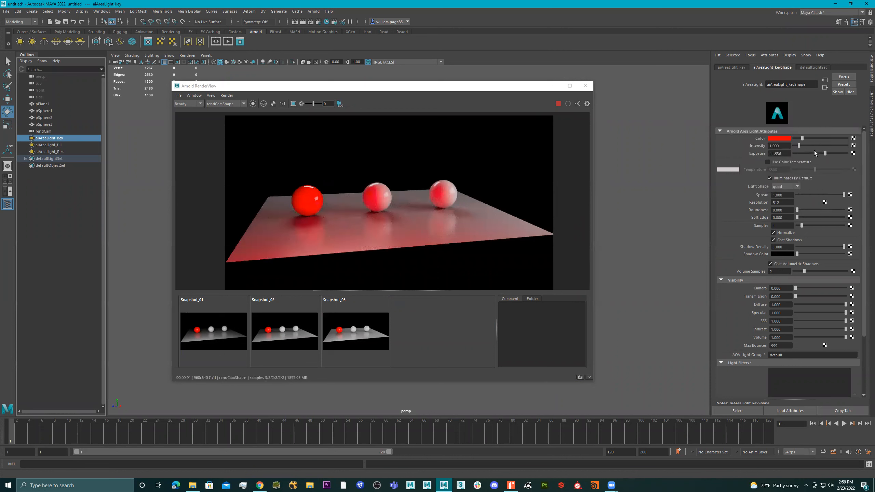
mouse_move(826, 154)
left_mouse_down()
mouse_move(816, 156)
mouse_move(824, 159)
left_mouse_up()
left_click(783, 139)
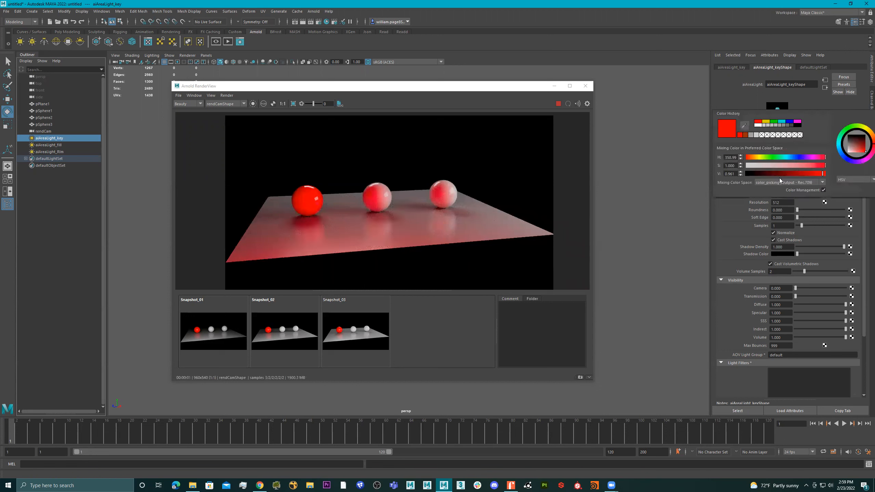
left_click(827, 101)
- Undo the key light's color changes back to the light neutral color, and step back to the rim light selection
key("ctrl+z")
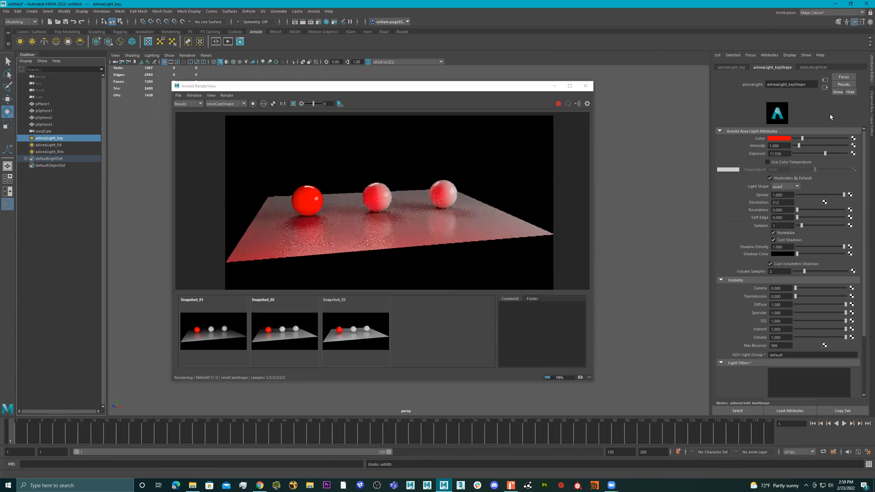
key("ctrl+z")
key("ctrl+z")
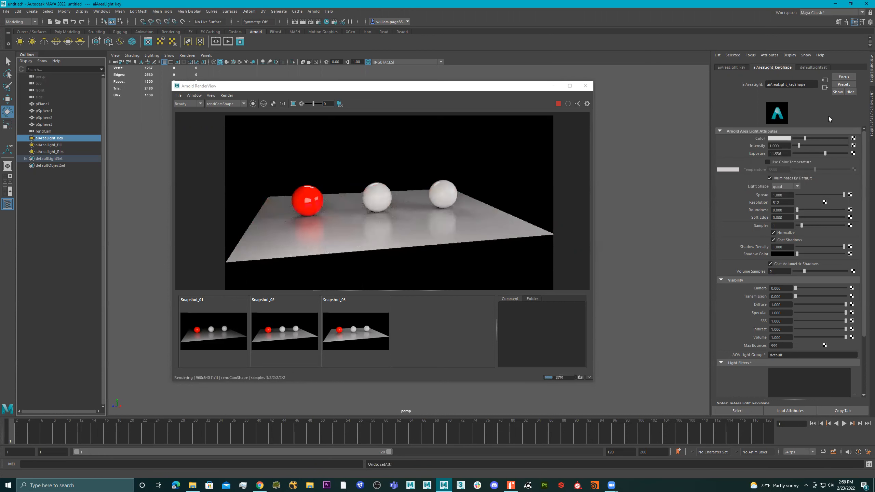
key("ctrl+z")
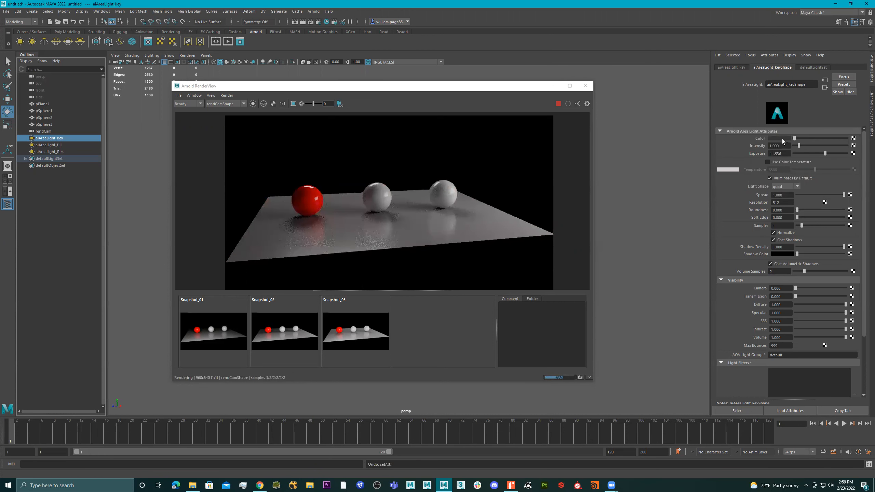
left_click(782, 139)
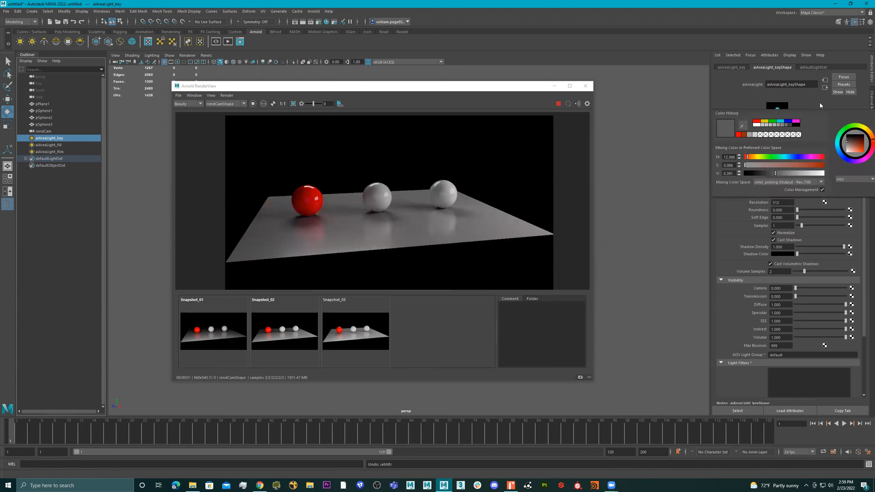
key("ctrl+z")
key("ctrl+z")
key("ctrl+z")
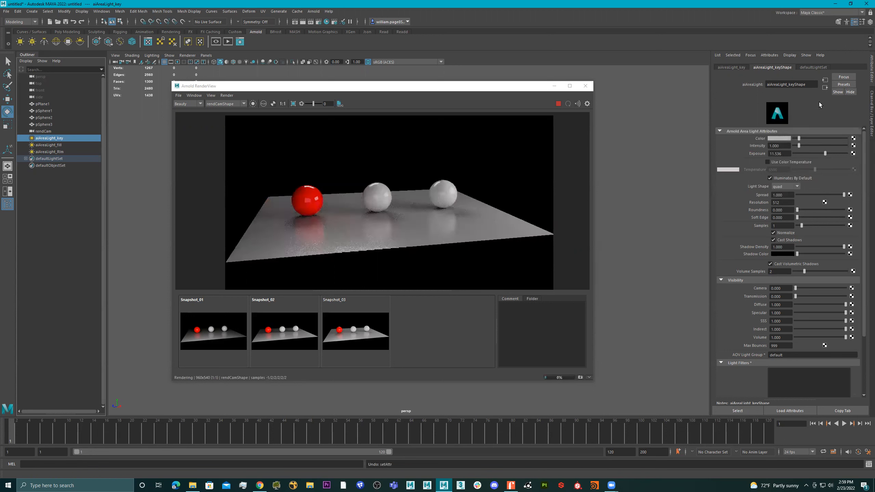
left_click(782, 138)
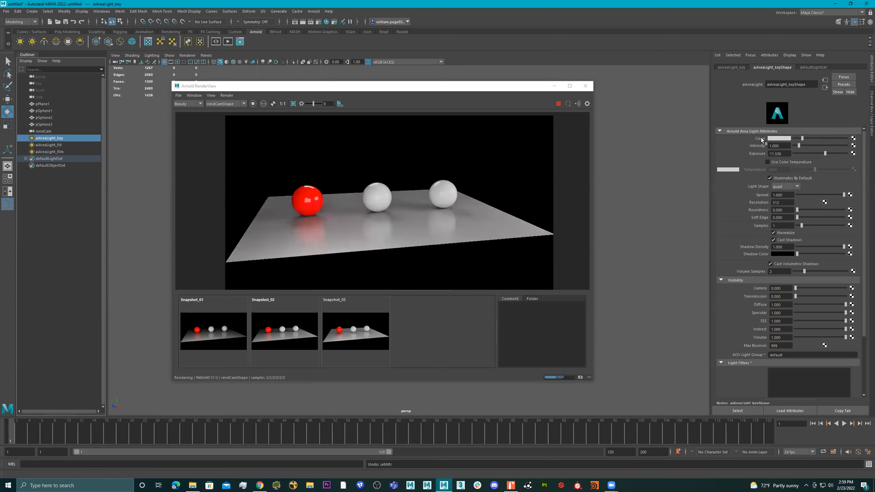
key("ctrl+z")
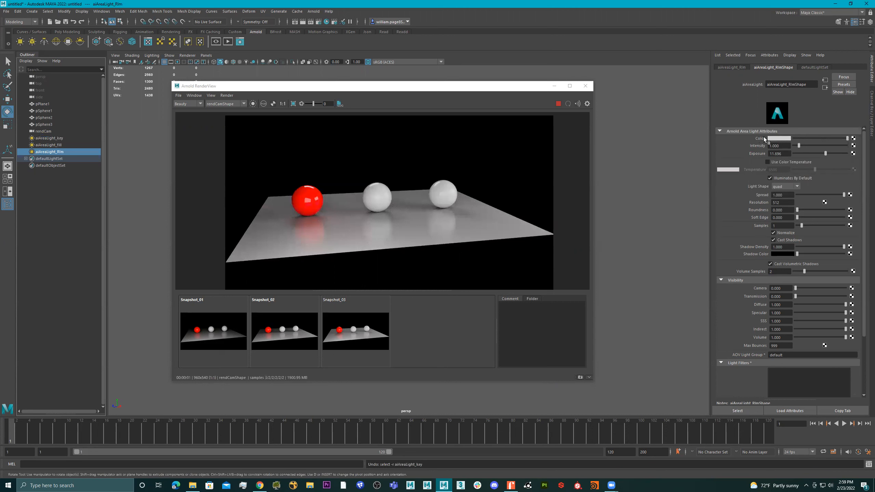
left_click(781, 137)
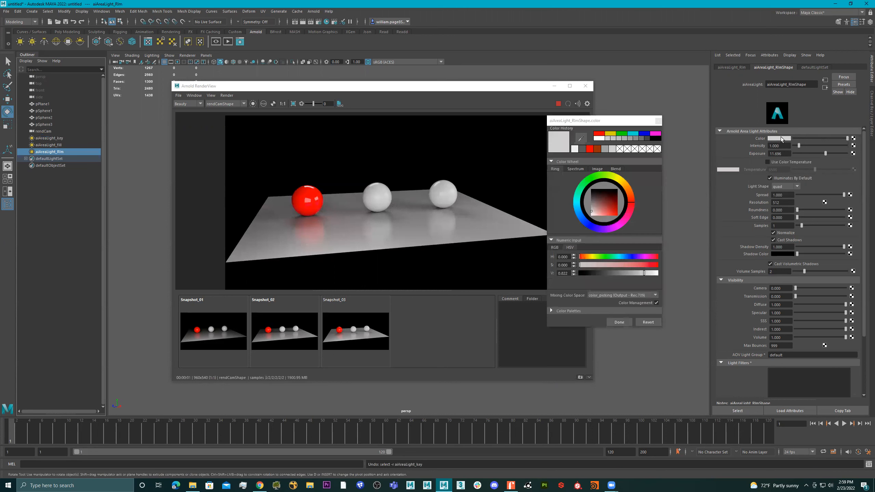
left_click(659, 121)
right_click(760, 139)
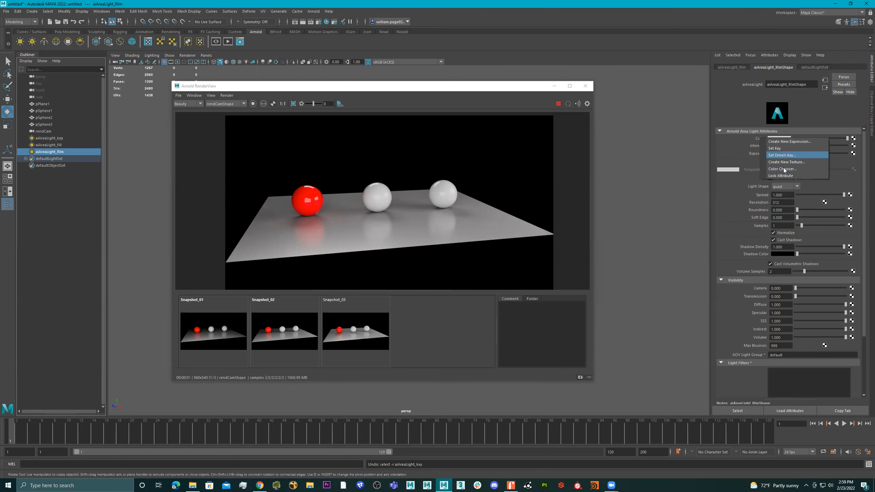
left_click(810, 116)
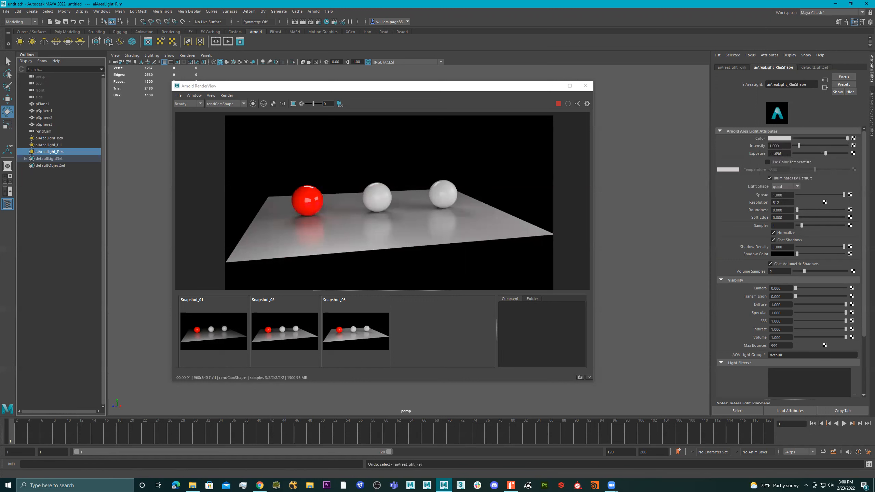
left_click(778, 163)
- Switch to Chrome and search Google Images for "kelvin scale"
left_click(260, 485)
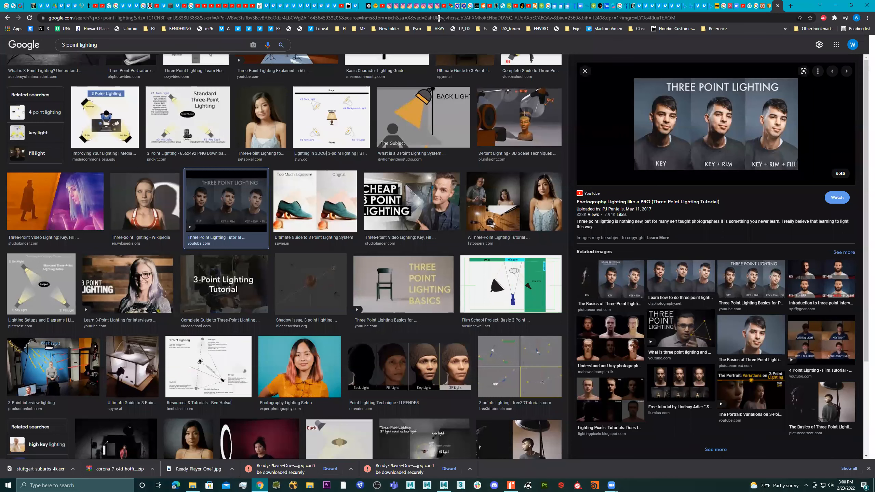
left_click(439, 18)
type("kel")
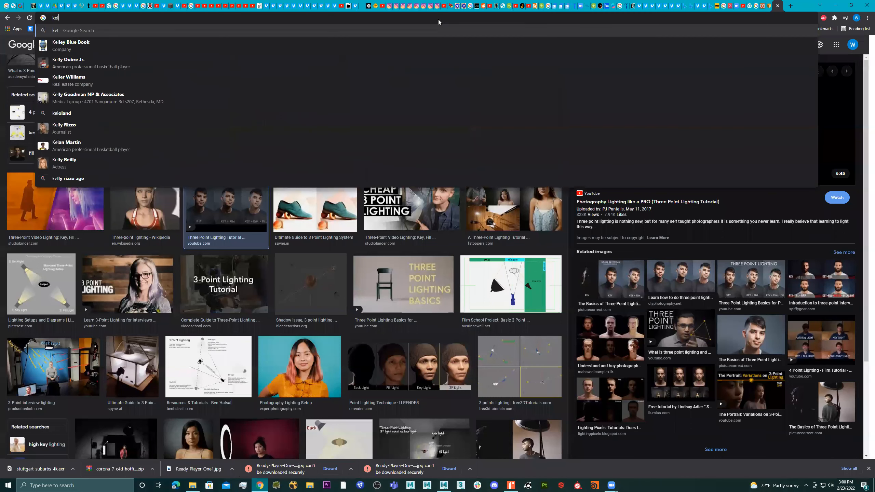
type("vin scale")
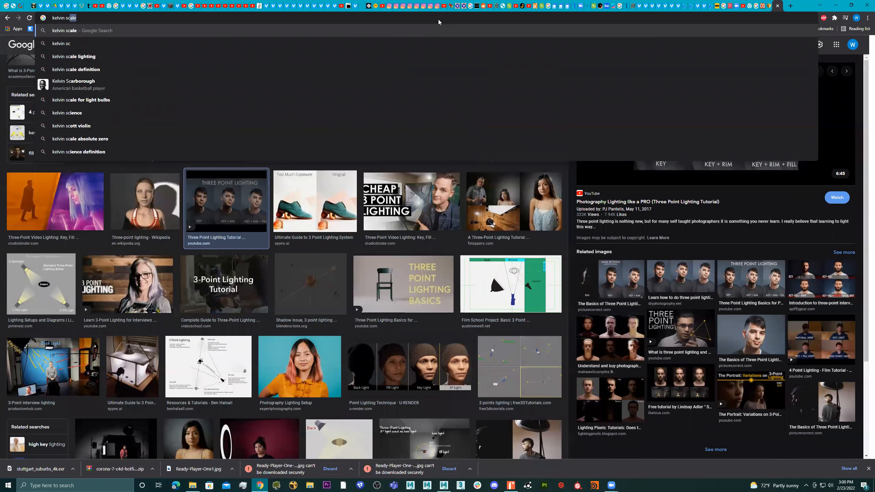
key("Return")
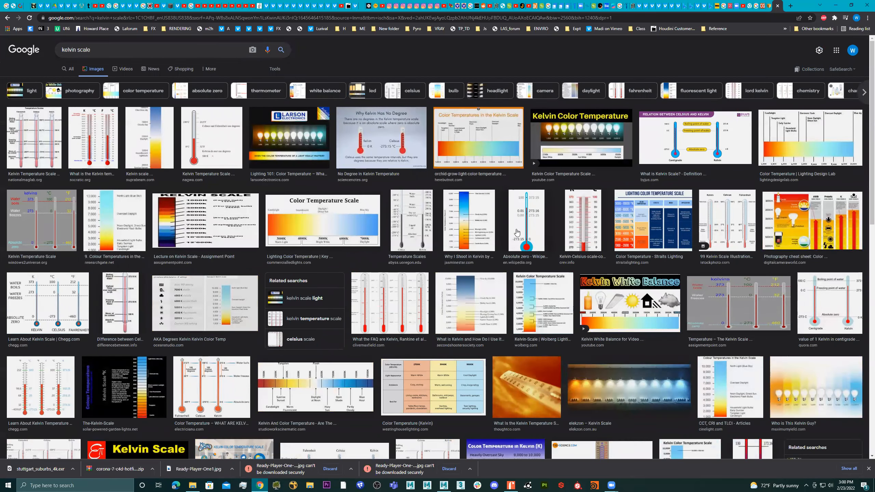
- Preview the Color Temperature Scale chart from Commercial LED Lights and browse the other Kelvin scale images
left_click(337, 218)
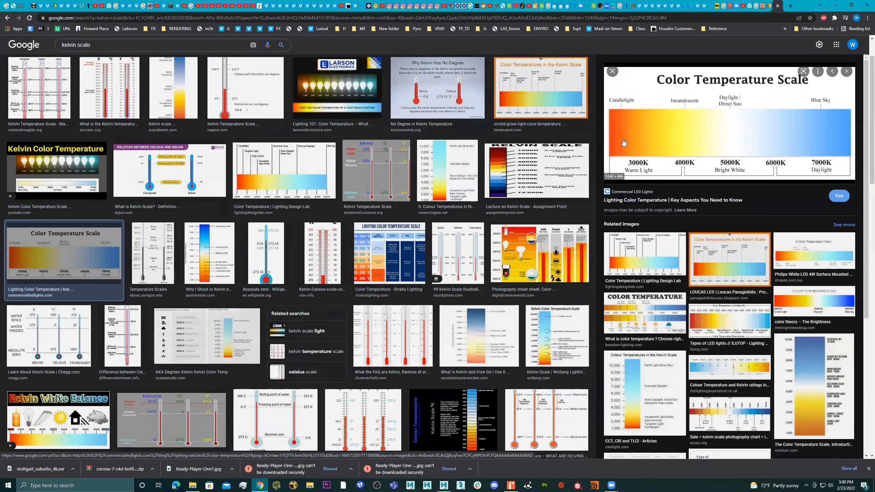
scroll(606, 145, "down", 4)
scroll(477, 188, "down", 8)
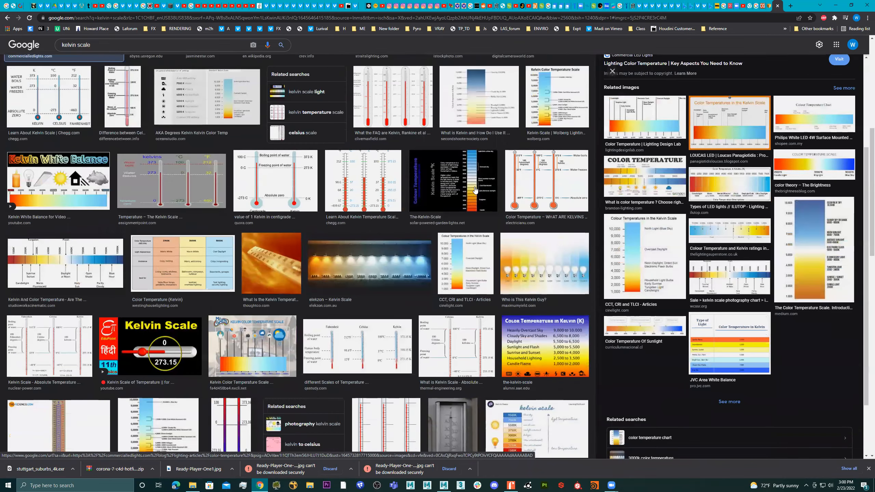
scroll(477, 188, "down", 10)
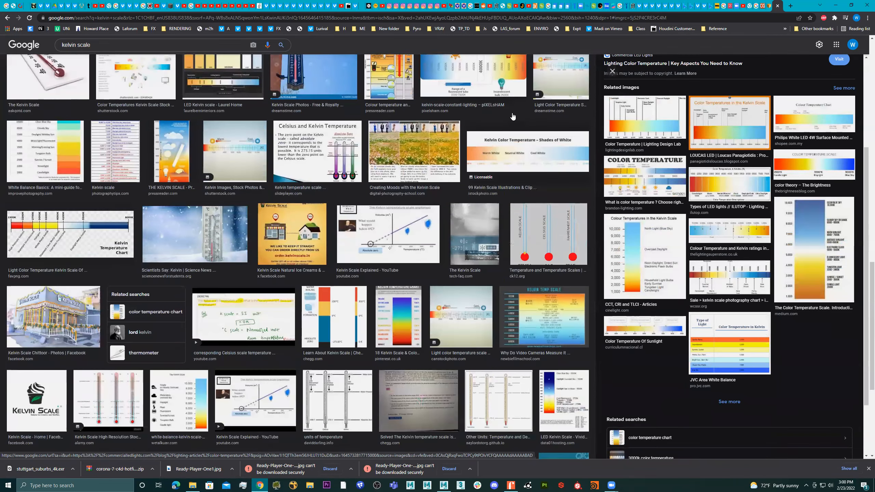
- Search Google for "cold day" and show the image results
left_click(602, 20)
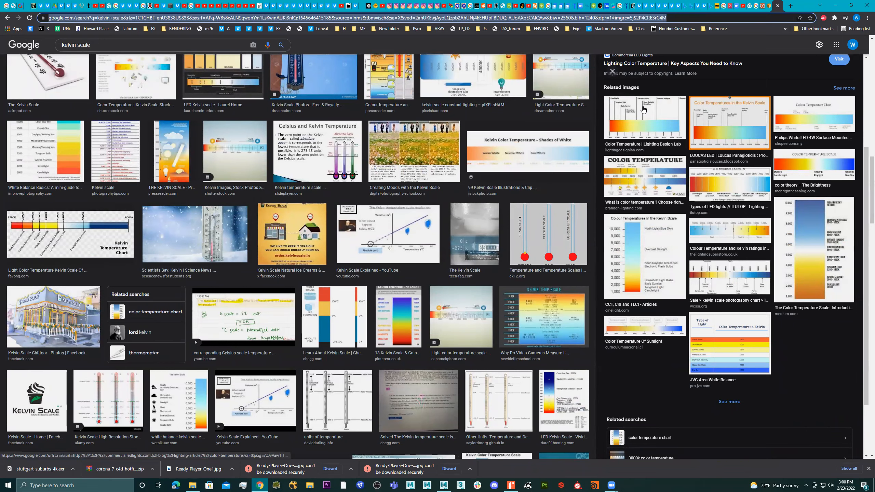
type("cold day")
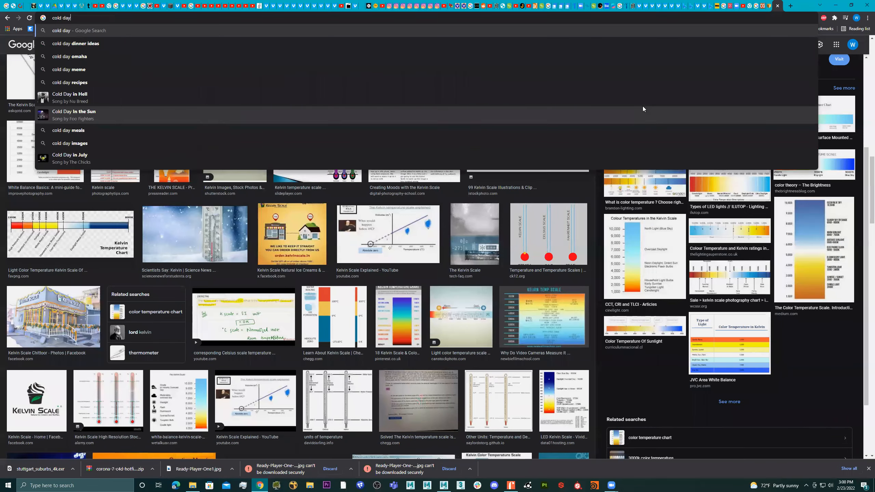
key("Return")
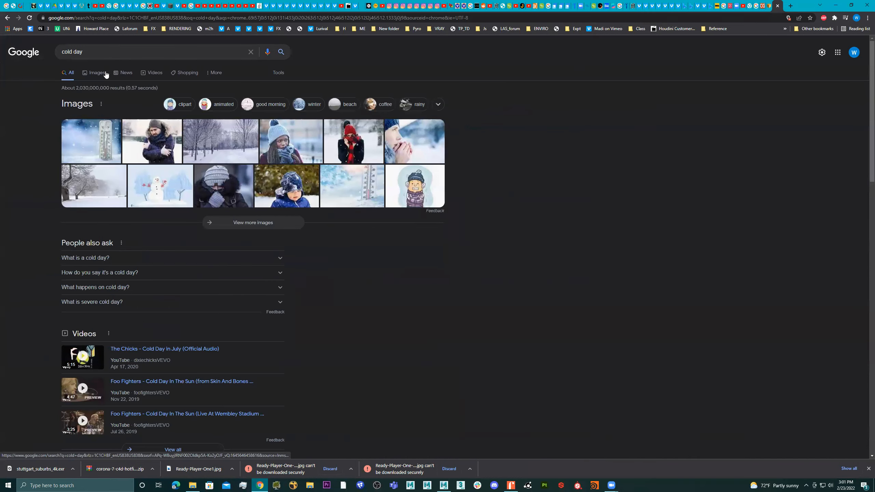
left_click(104, 73)
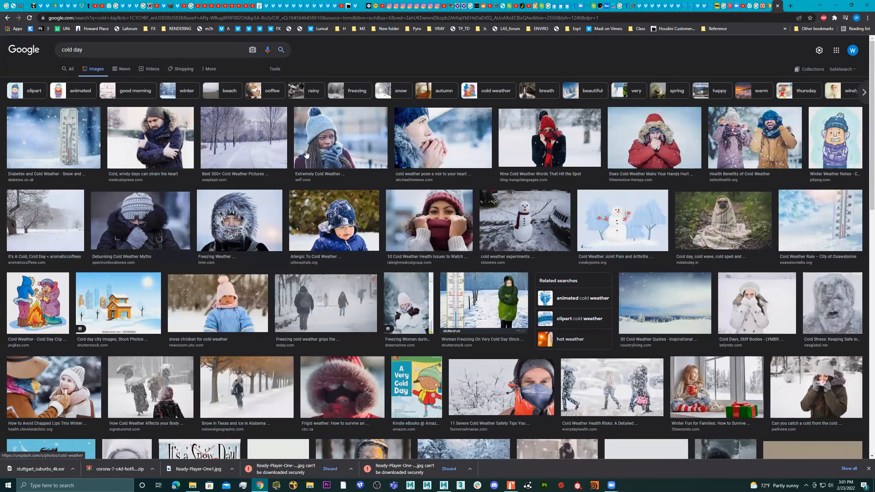
- Preview the two cold-weather portraits in winter hats and the snowy park photo from Unsplash
left_click(334, 137)
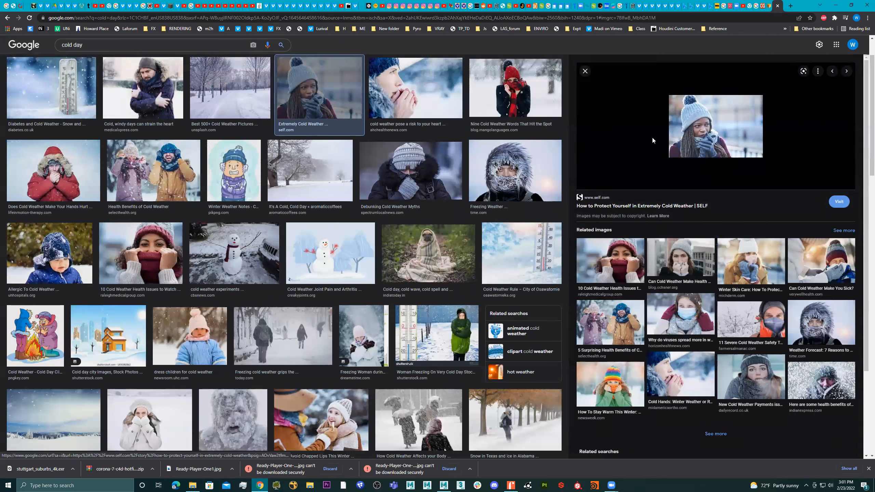
left_click(456, 110)
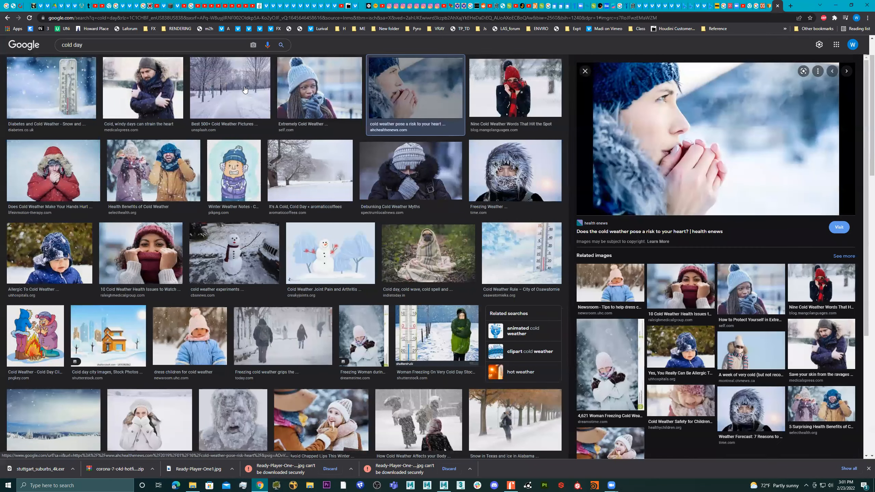
left_click(262, 89)
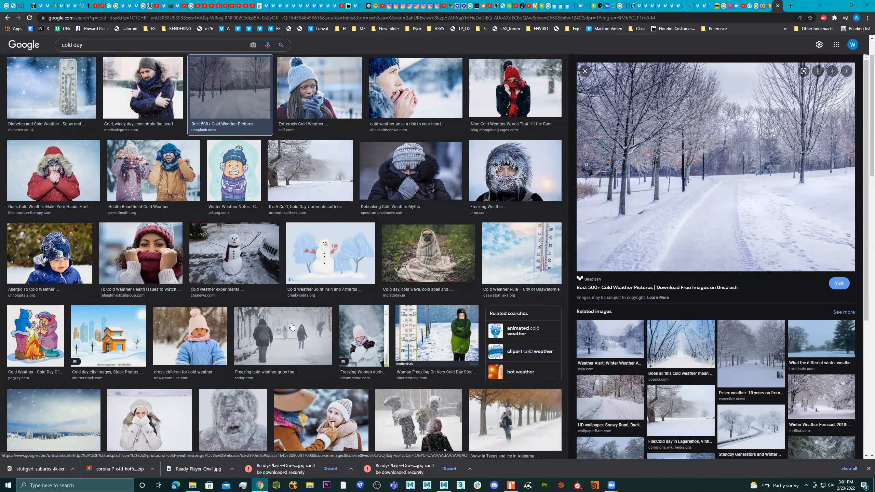
scroll(292, 327, "down", 2)
scroll(511, 343, "down", 1)
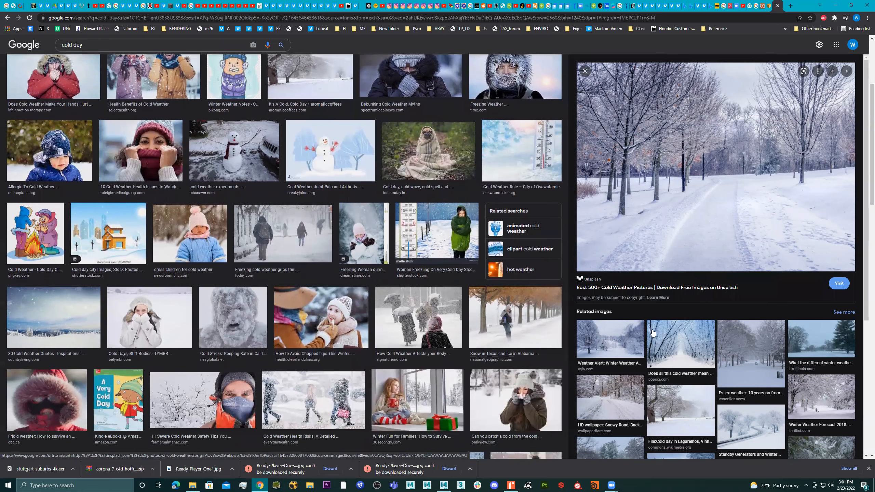
- Preview the snowy forest photos among the related images and results to examine the color tones of cold scenes
left_click(681, 339)
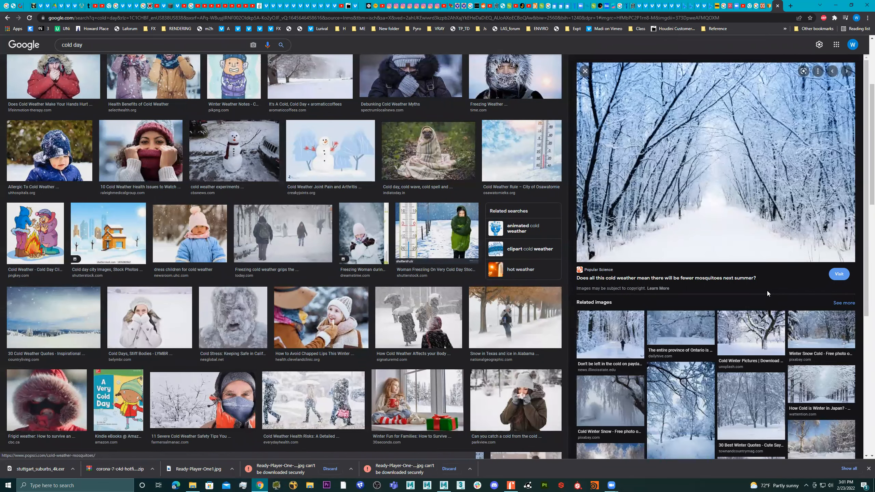
scroll(680, 267, "down", 4)
left_click(700, 285)
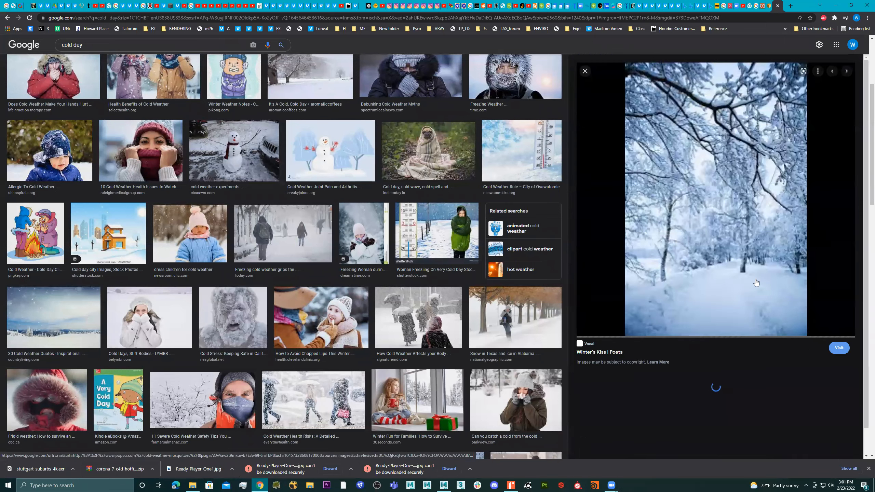
scroll(415, 312, "down", 5)
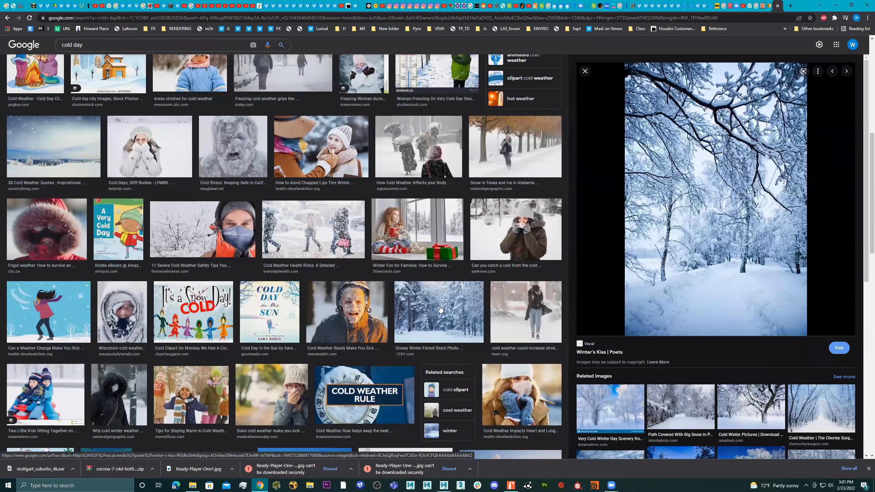
left_click(398, 305)
scroll(334, 278, "down", 4)
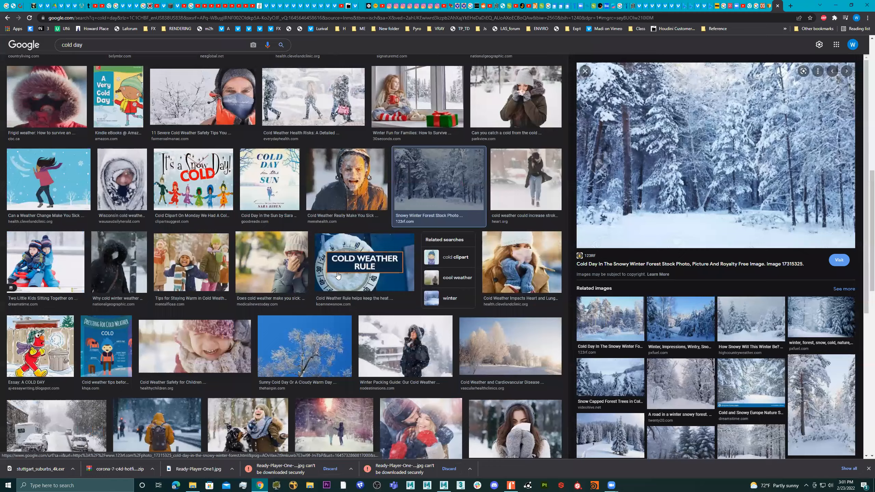
scroll(334, 278, "down", 5)
scroll(399, 279, "up", 15)
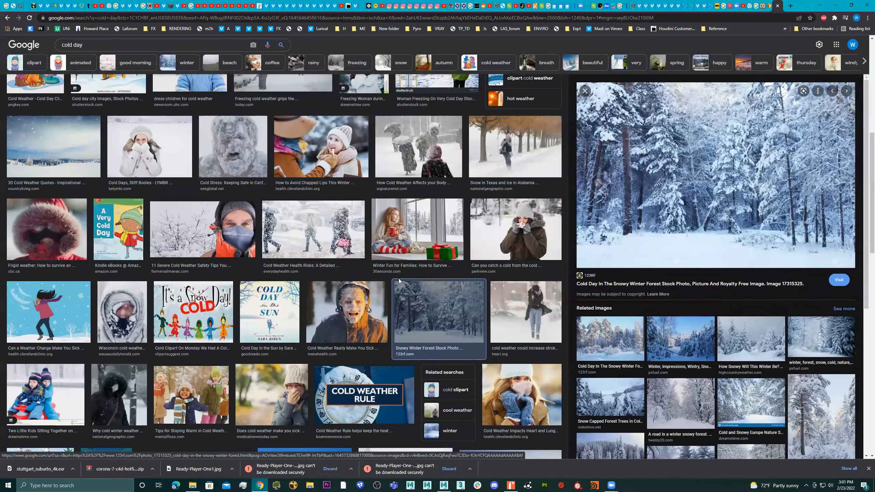
scroll(367, 263, "up", 1)
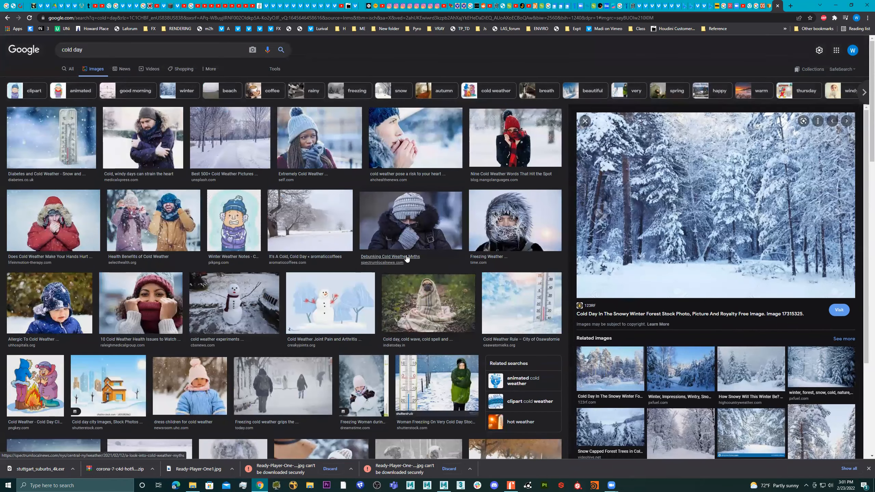
- Change the image search to "hot day"
double_click(73, 48)
type("hot")
key("Return")
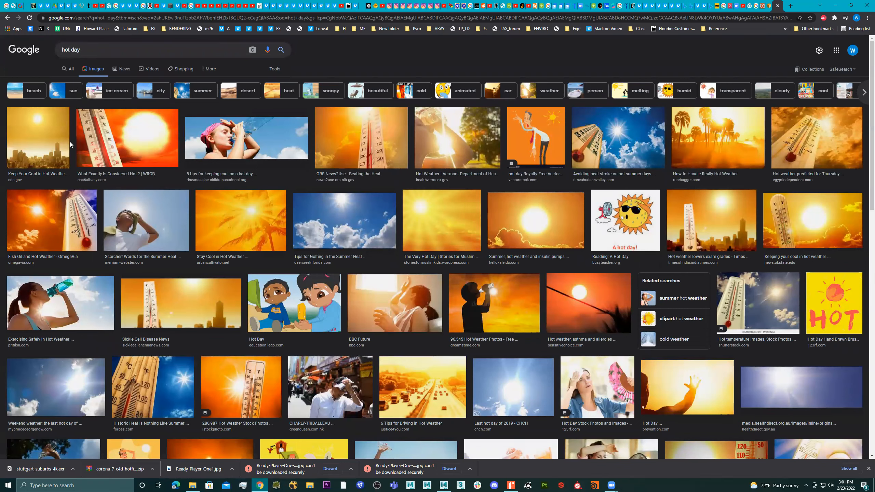
- Preview the orange city skyline, the silhouetted person drinking water and the highway traffic photo among the hot-day results
left_click(57, 144)
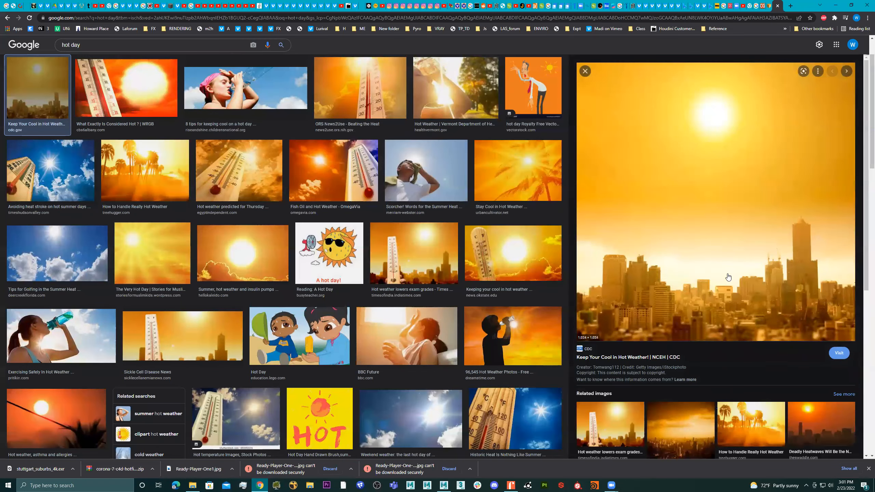
left_click(411, 260)
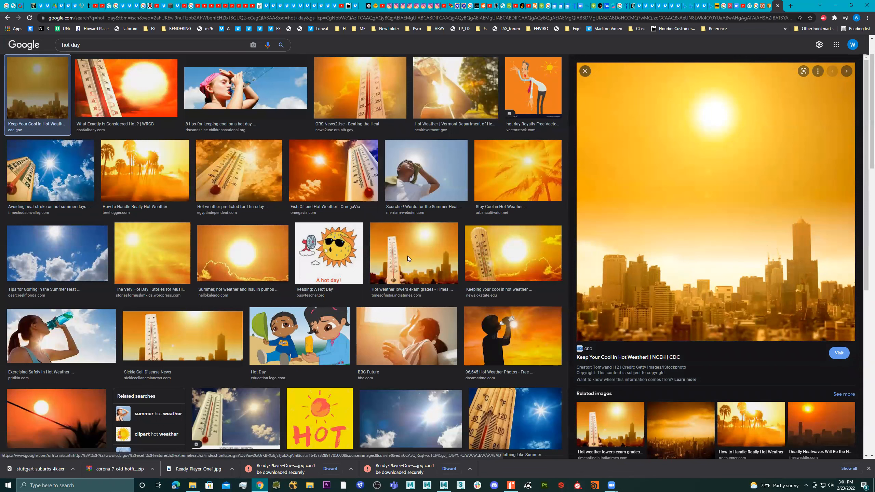
key("alt+Left")
scroll(465, 259, "down", 5)
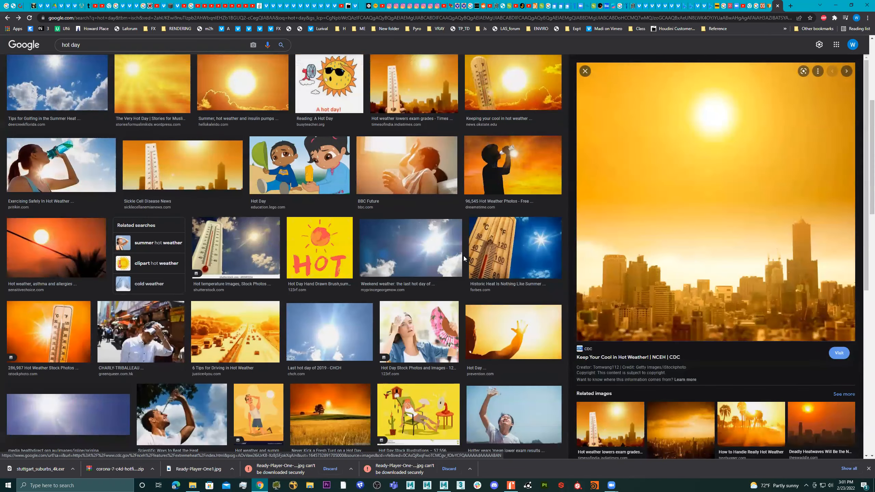
scroll(468, 259, "down", 1)
left_click(496, 138)
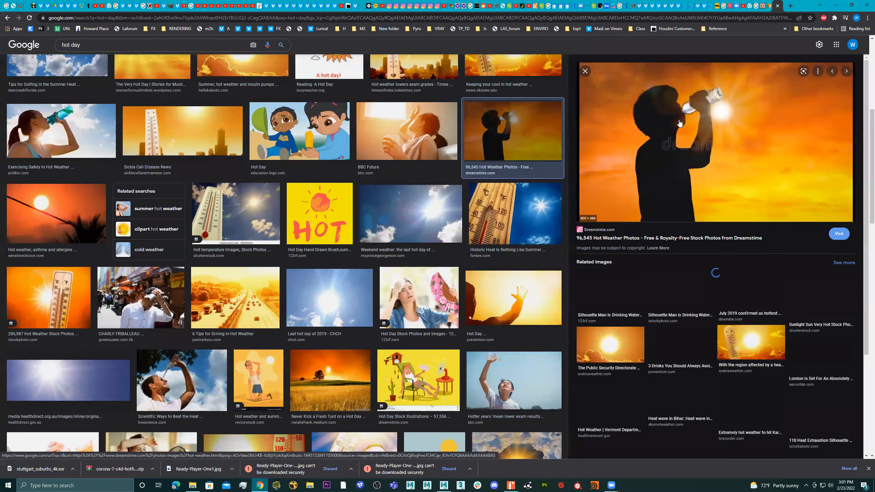
key("alt+Left")
scroll(390, 287, "down", 6)
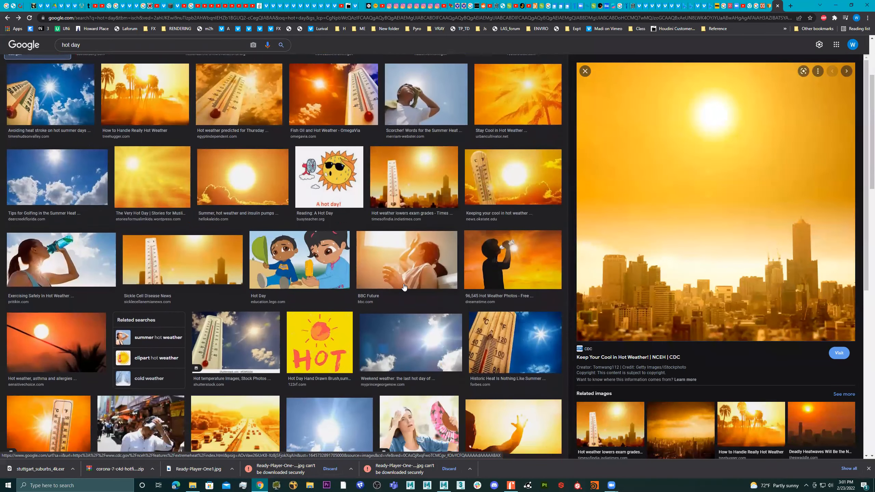
left_click(229, 291)
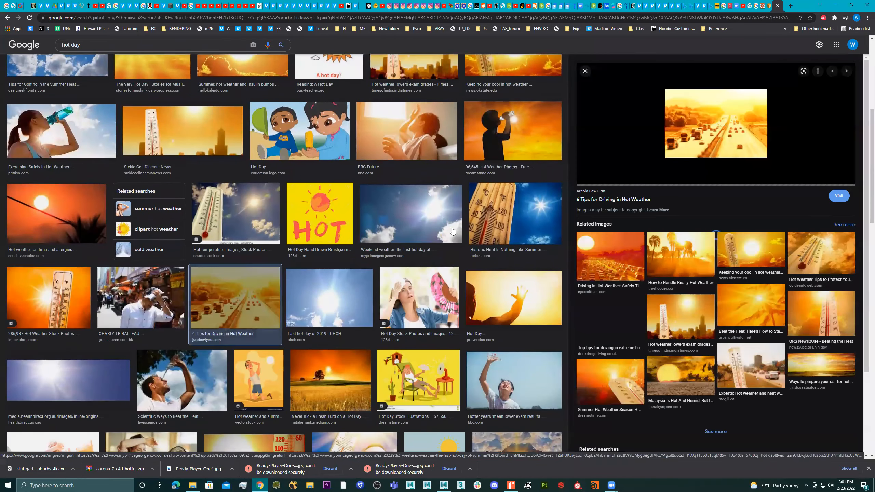
key("alt+Left")
- Examine the color tones across the other hot-day results, previewing the park photo of a person with an orange fish kite
scroll(465, 272, "down", 12)
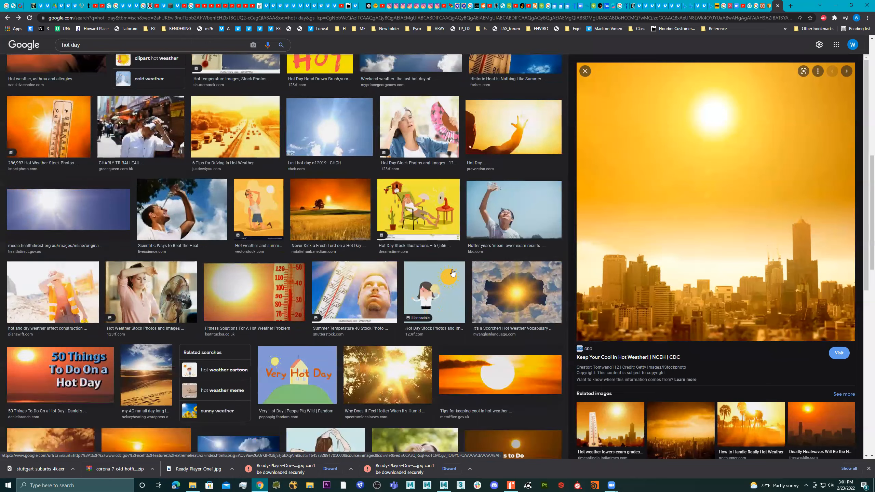
scroll(448, 272, "down", 8)
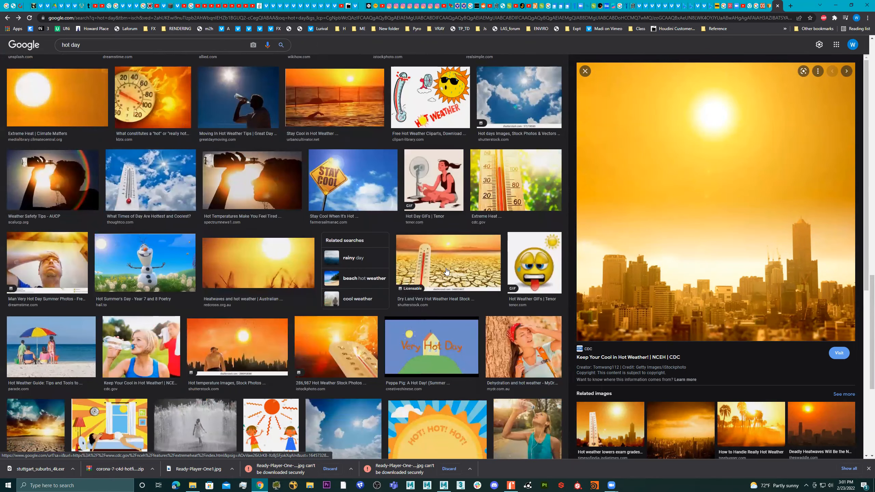
scroll(260, 252, "down", 4)
scroll(384, 259, "down", 4)
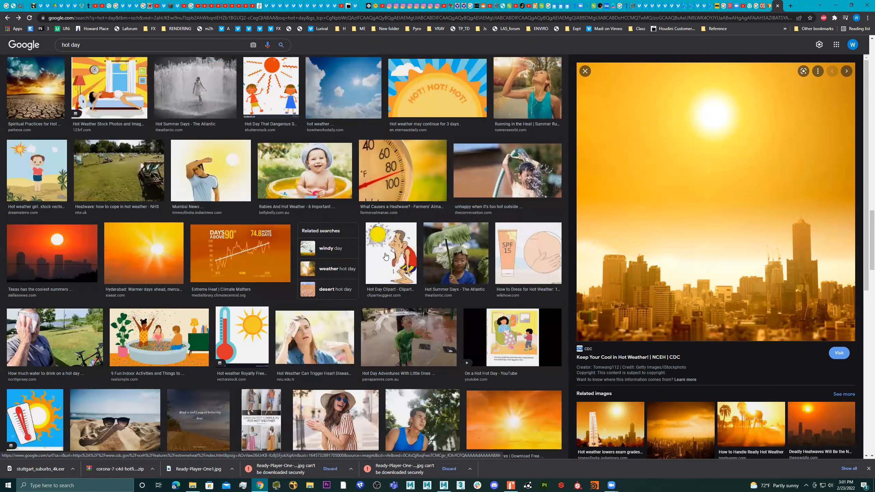
scroll(436, 288, "down", 3)
scroll(439, 288, "down", 2)
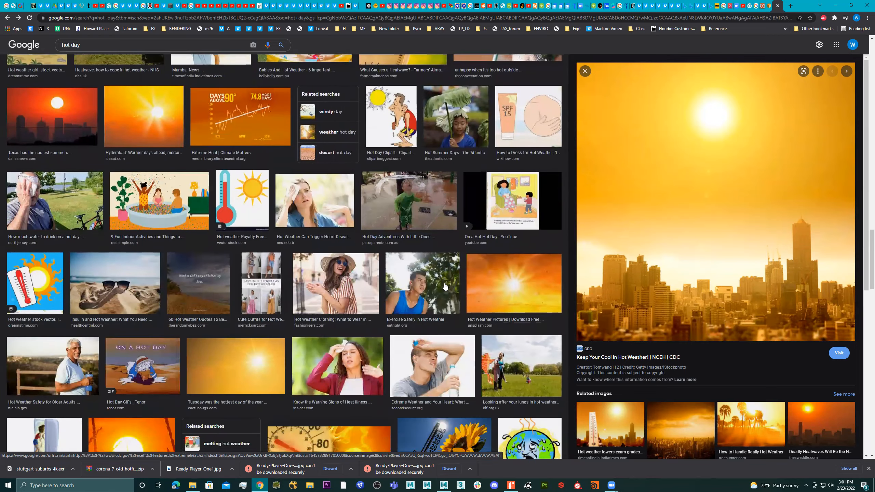
scroll(505, 303, "down", 1)
scroll(506, 303, "down", 1)
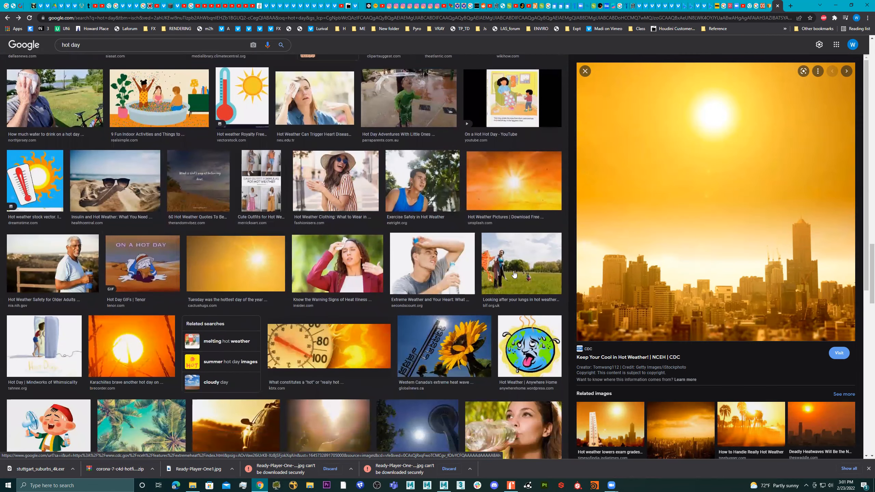
left_click(518, 244)
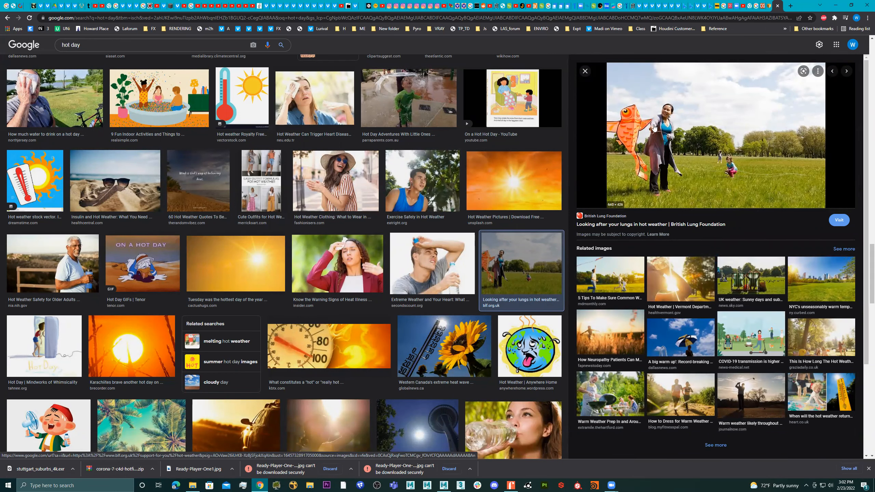
scroll(316, 341, "down", 5)
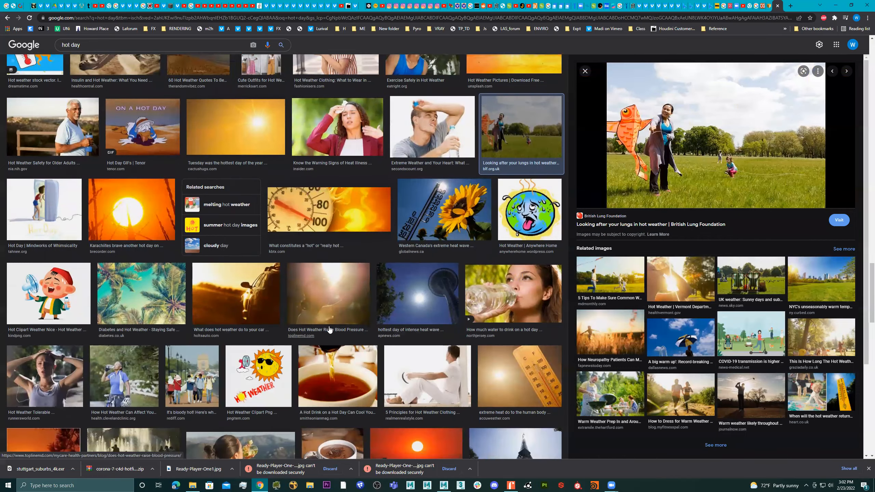
scroll(316, 341, "down", 8)
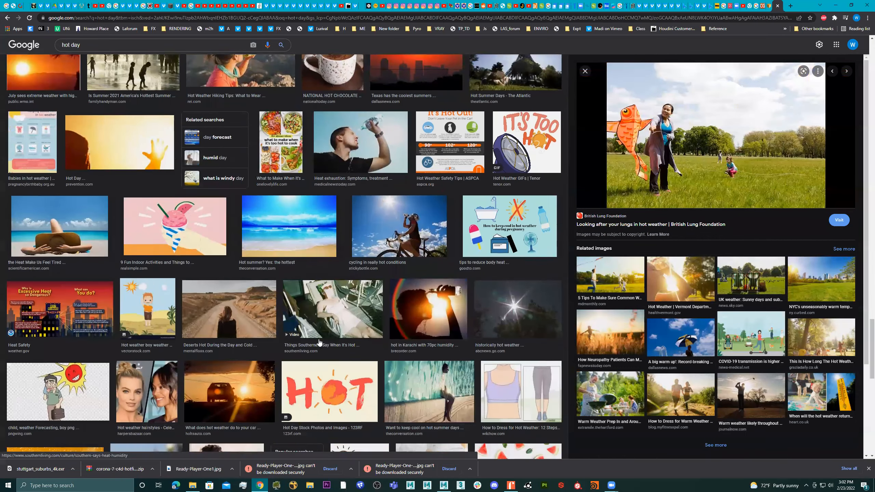
scroll(275, 237, "down", 6)
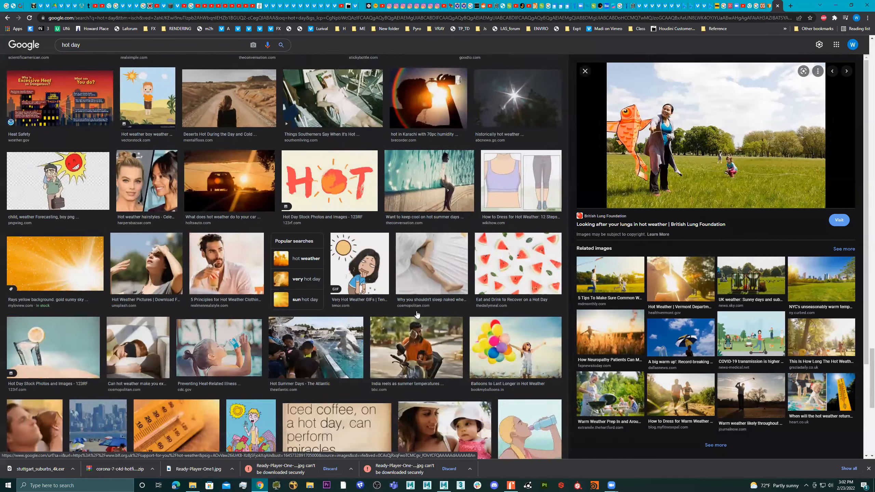
scroll(525, 273, "up", 12)
scroll(525, 273, "down", 10)
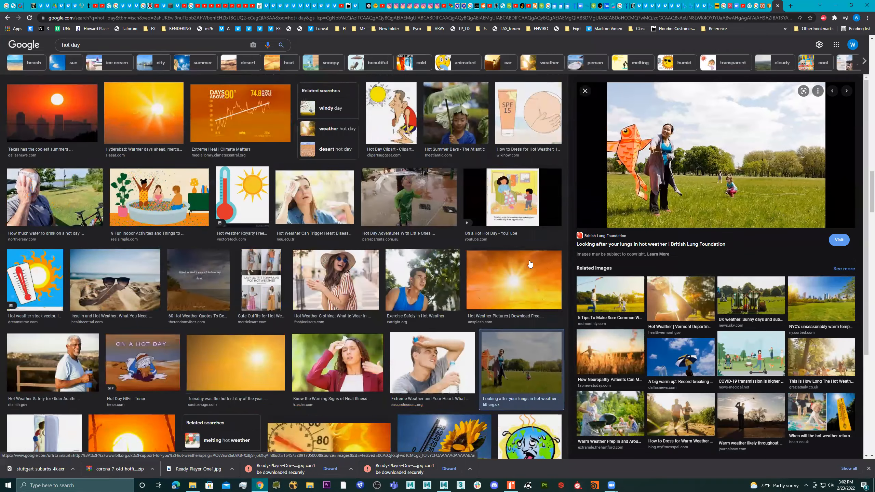
scroll(380, 215, "up", 7)
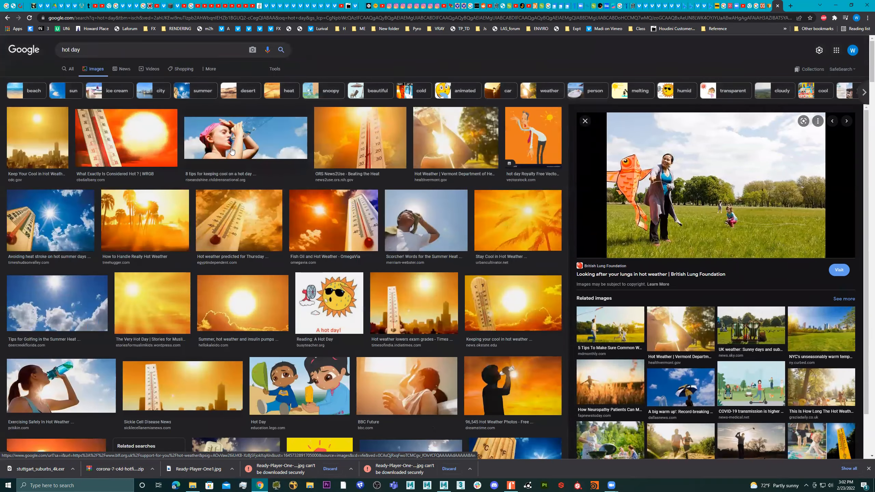
- Change the image search to "warm day"
left_click_drag(70, 49, 50, 43)
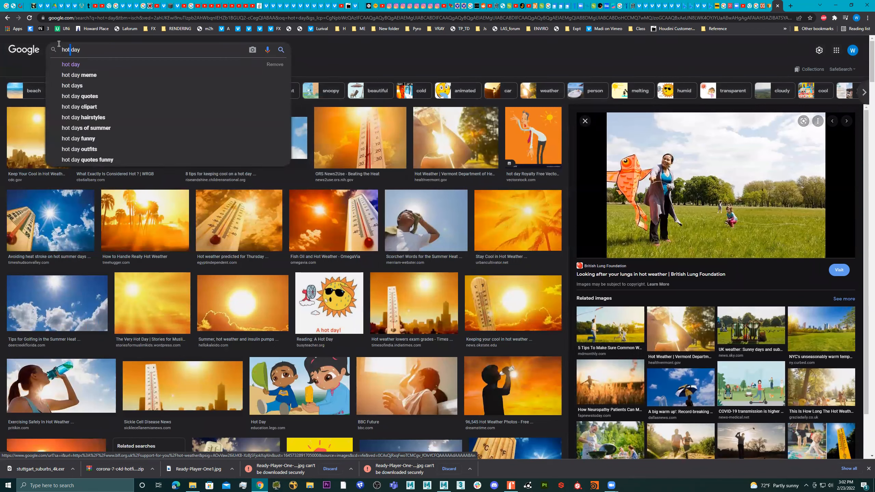
type("warm")
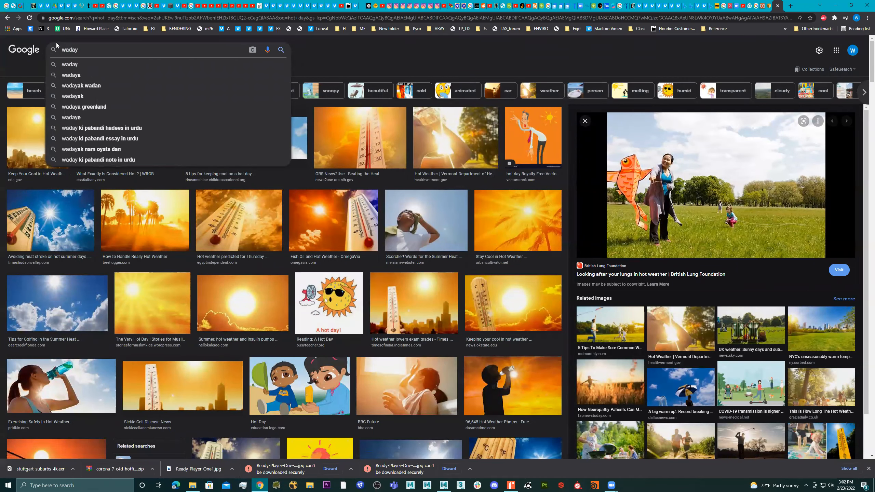
key("Return")
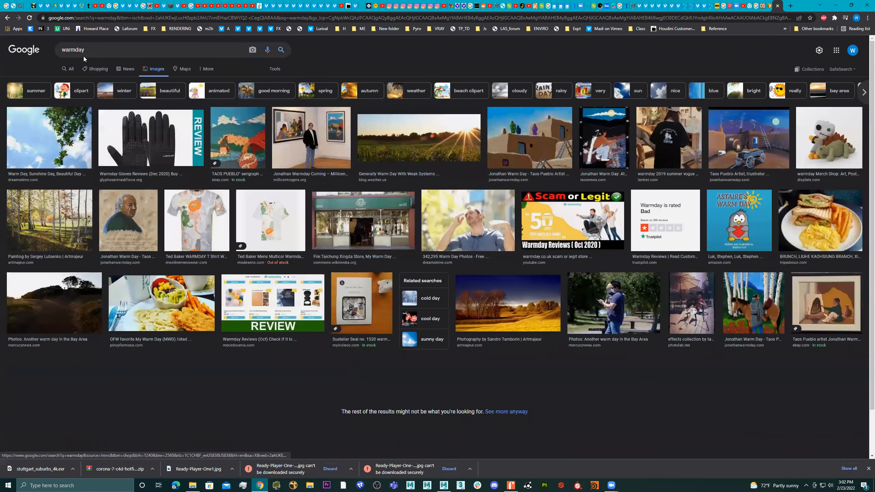
left_click(76, 51)
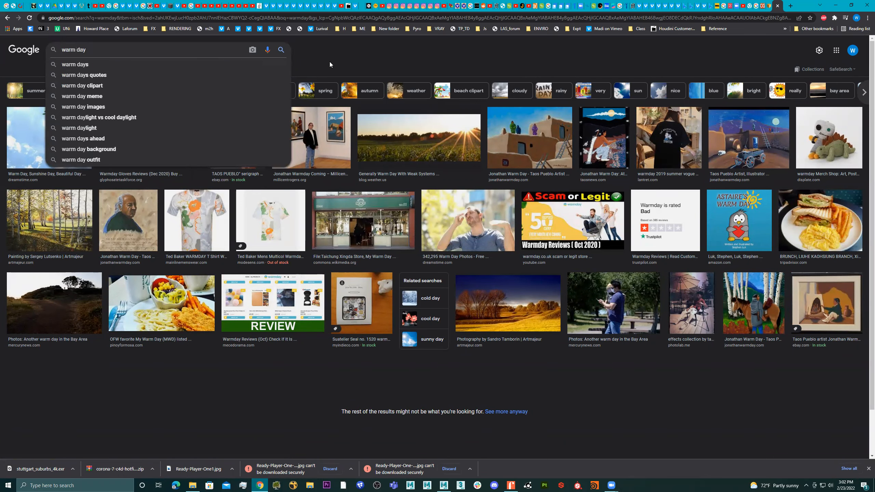
key("Return")
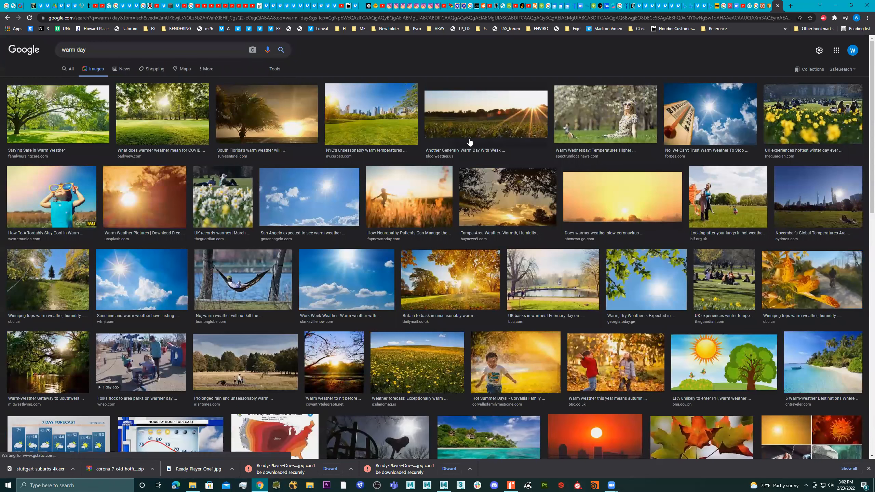
- Preview the sunlit autumn trees, the hazy yellow sunrise and the palm beach sunset among the warm-day results
left_click(470, 273)
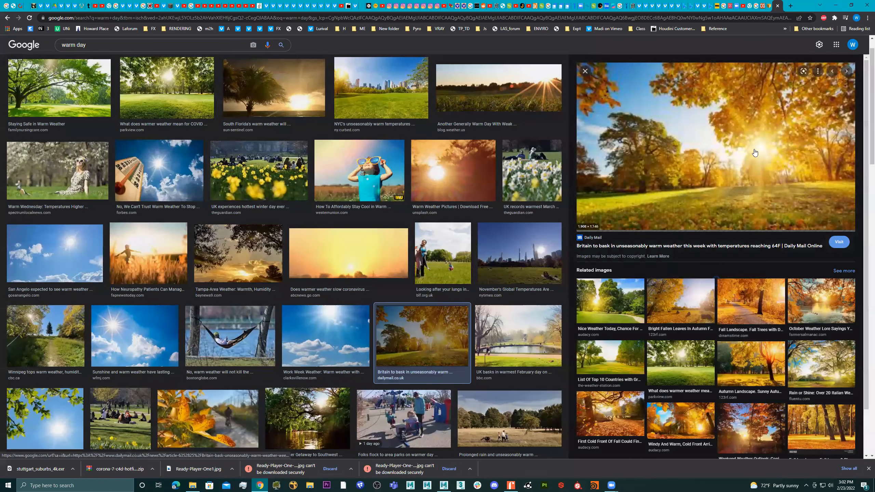
left_click(362, 259)
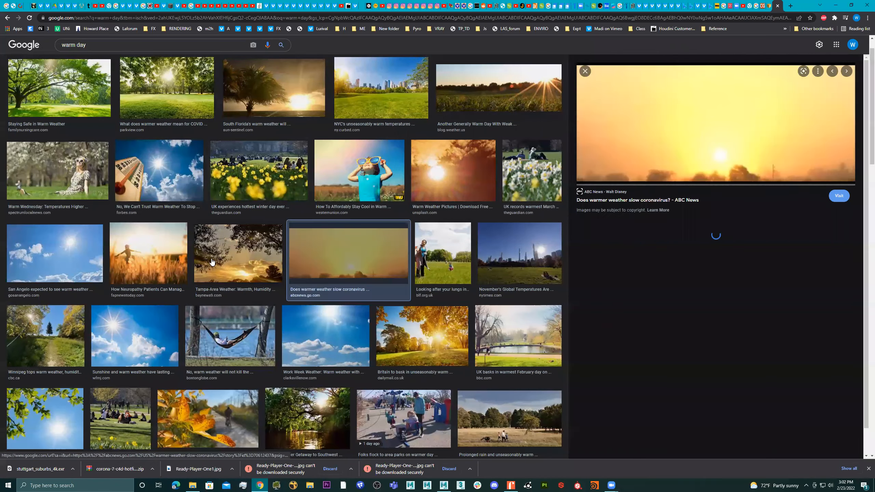
scroll(202, 317, "down", 2)
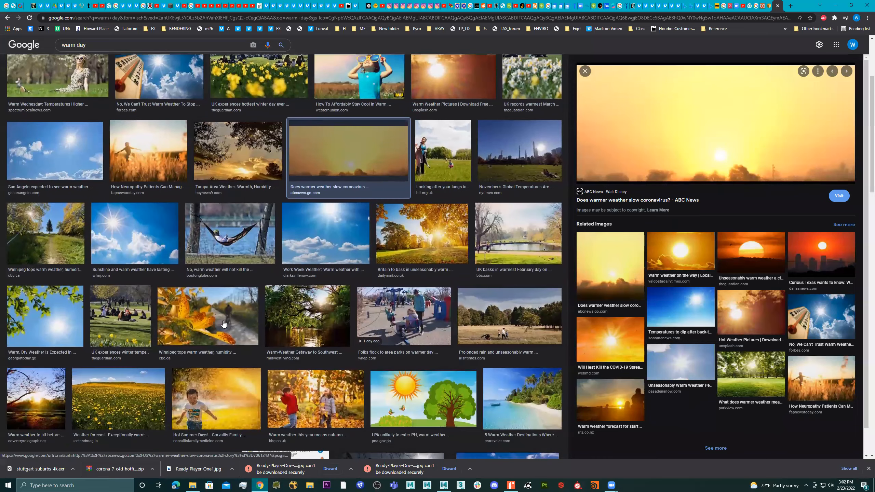
scroll(355, 322, "up", 2)
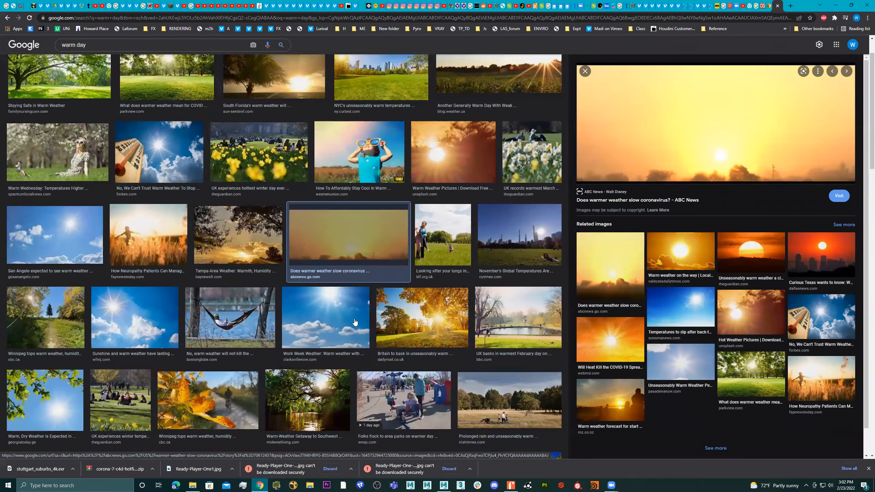
scroll(396, 276, "down", 4)
scroll(388, 286, "down", 5)
scroll(388, 286, "down", 7)
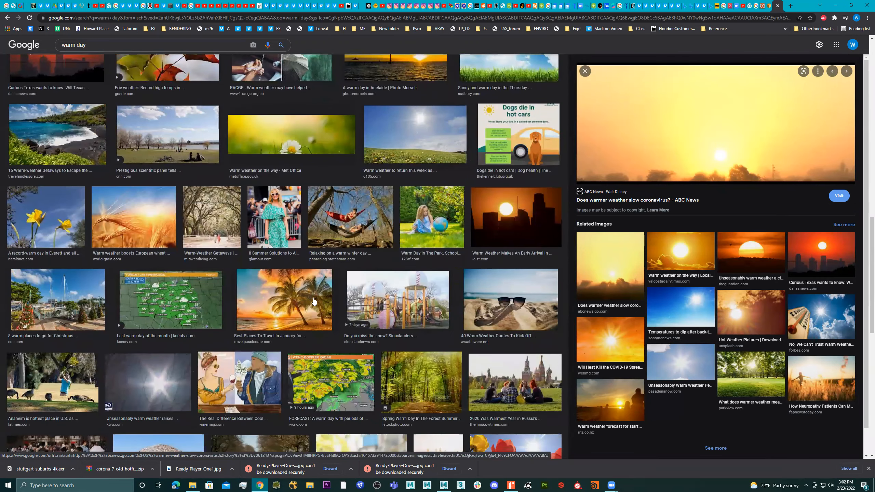
left_click(313, 302)
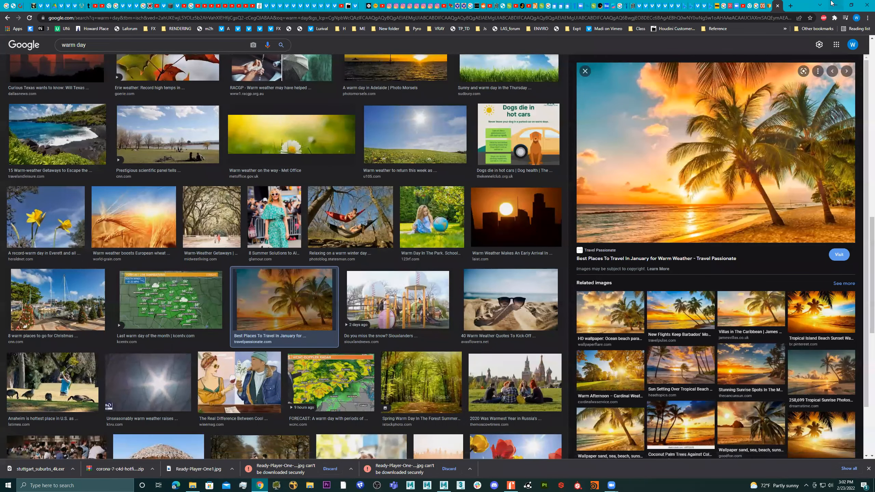
- Switch back to Maya and lower the rim area light's color temperature to the red end of its range
left_click(834, 4)
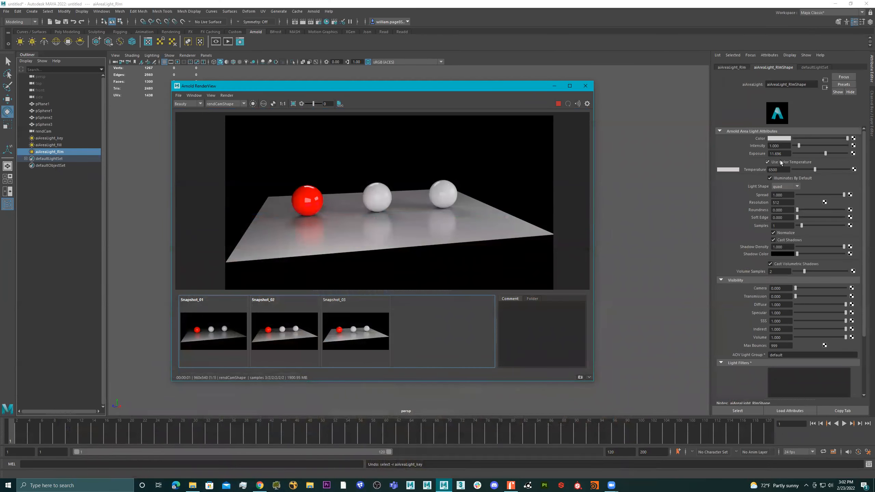
left_click(798, 169)
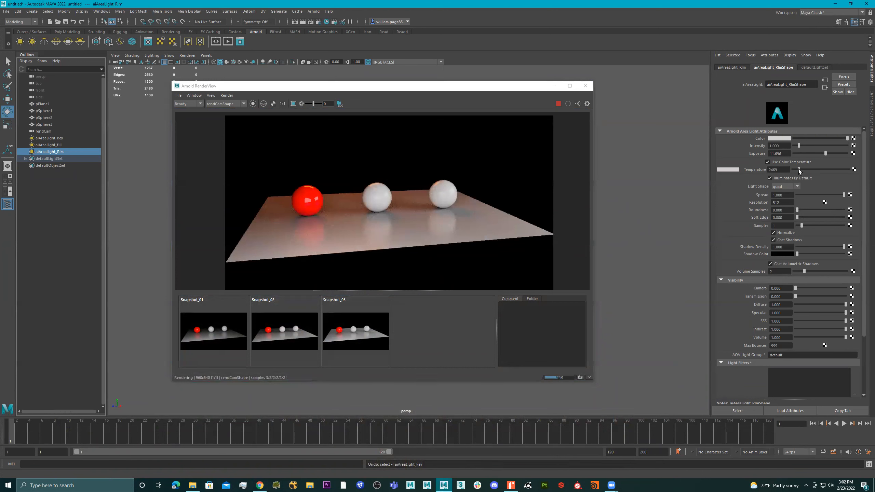
left_click_drag(798, 170, 797, 169)
left_click(793, 169)
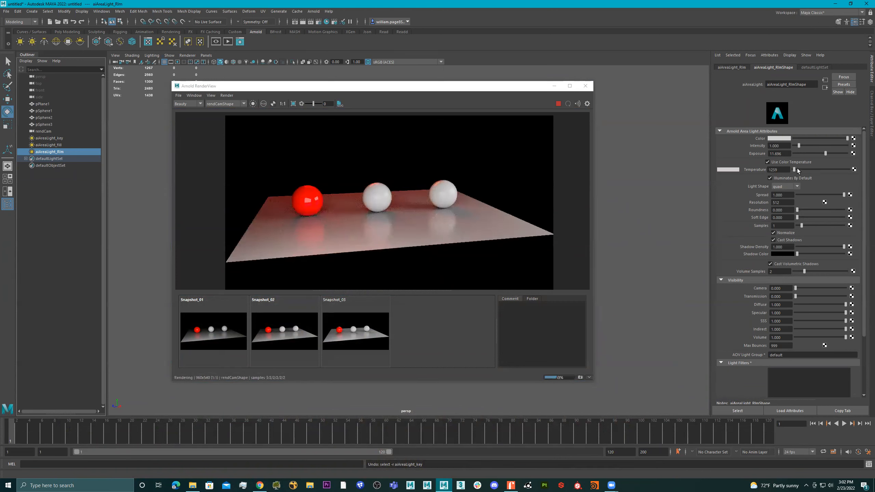
mouse_move(793, 169)
left_mouse_down()
mouse_move(804, 170)
mouse_move(782, 171)
left_mouse_up()
- Test aiAreaLight_fill with its intensity at 0, and restore the intensity to 1
left_click(59, 146)
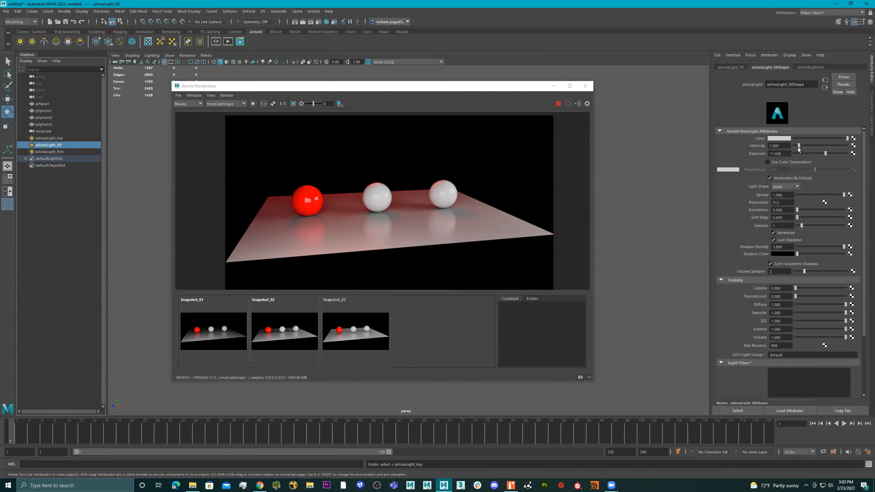
left_click_drag(798, 146, 776, 150)
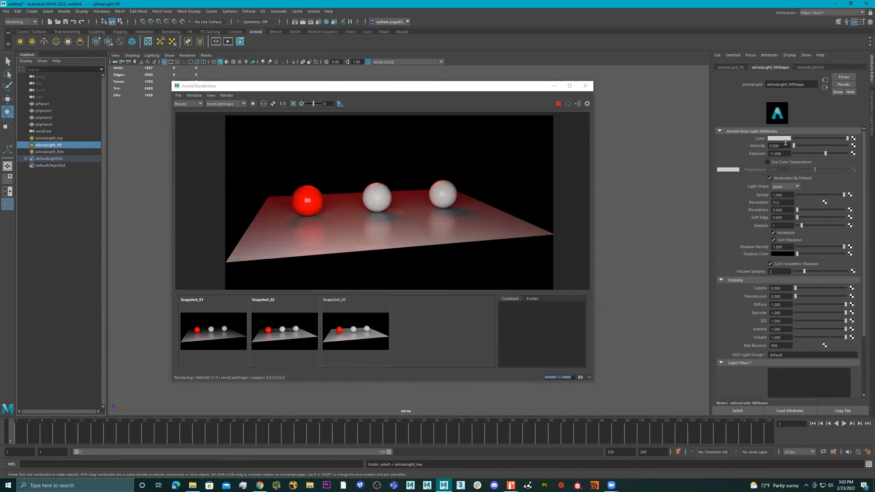
left_click(784, 145)
type("1")
key("Return")
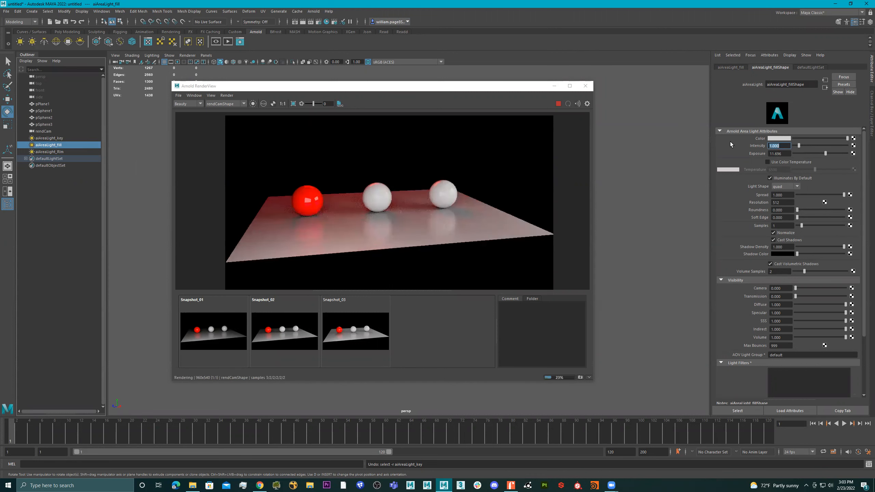
- Open Arnold's Light Manager beside the render and disable the rim and fill area lights to isolate the key light
left_click(314, 11)
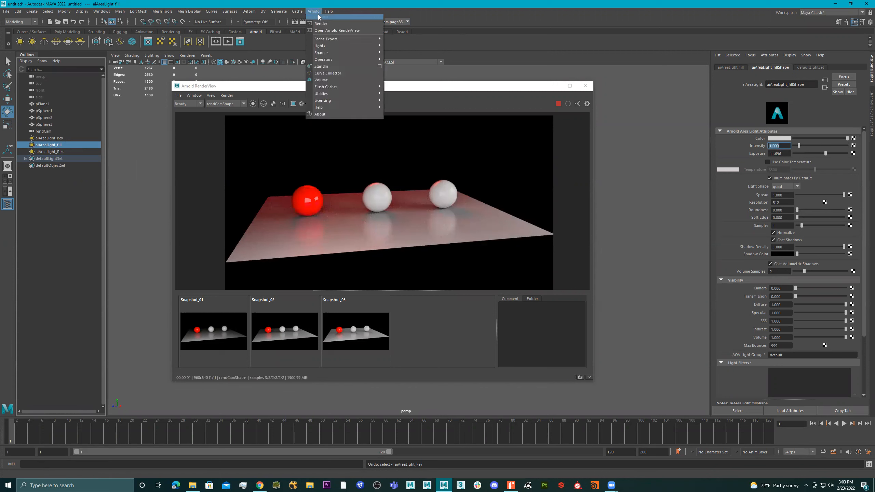
mouse_move(330, 47)
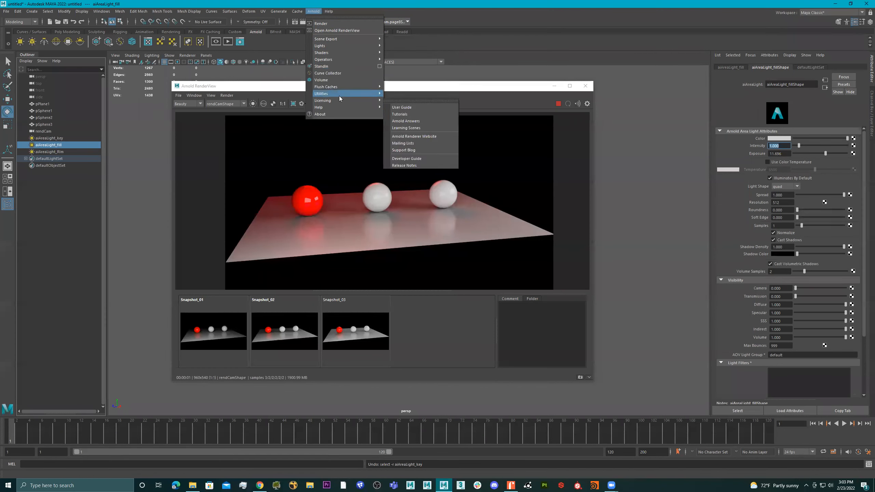
mouse_move(345, 93)
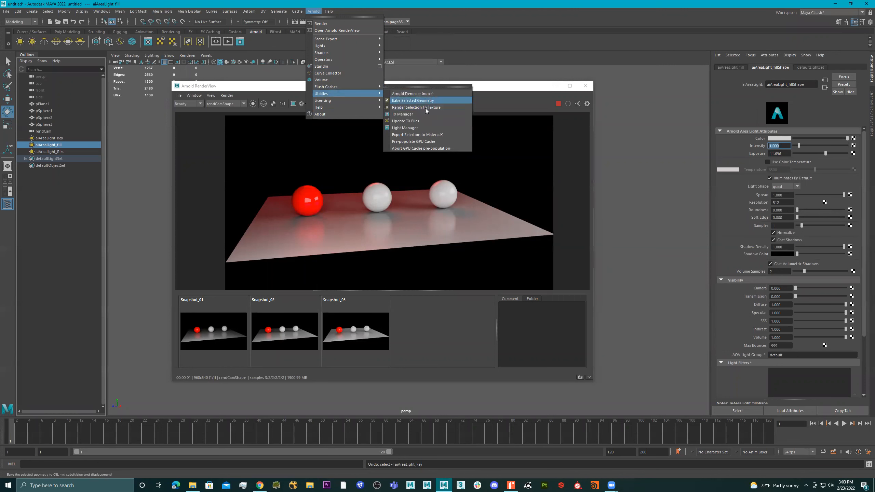
left_click(424, 128)
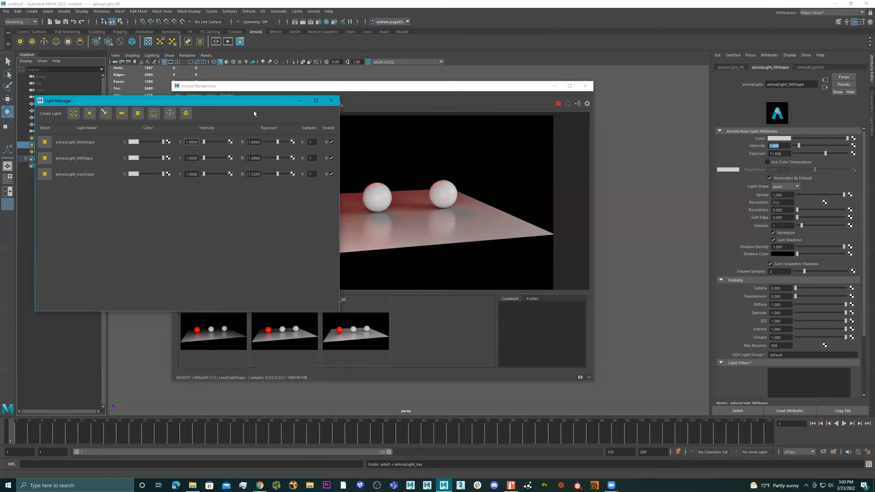
left_click_drag(261, 100, 734, 24)
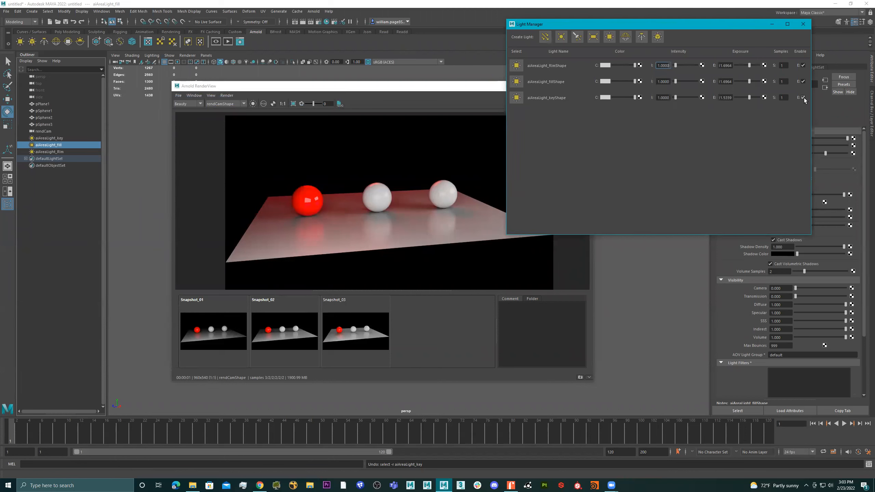
left_click(803, 65)
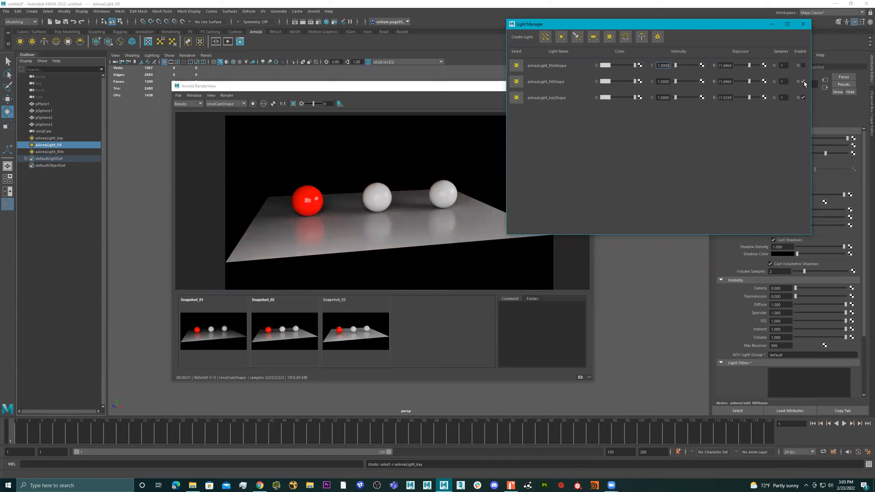
left_click(803, 81)
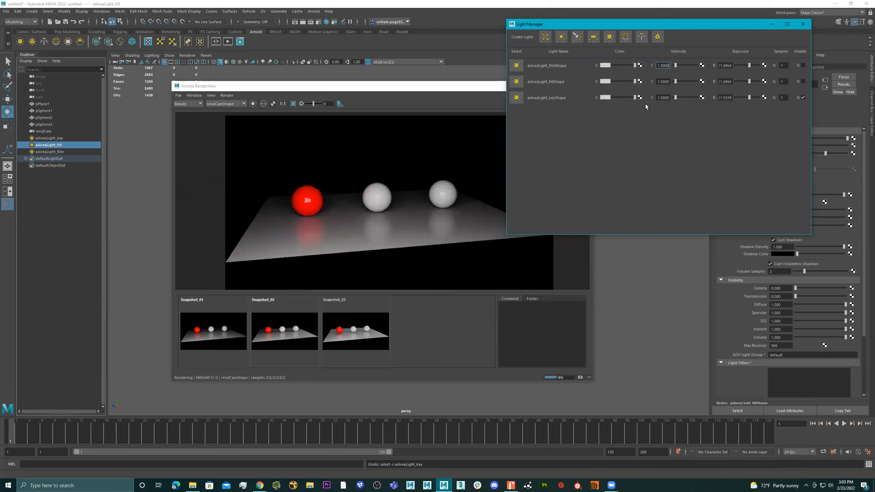
- Select aiAreaLight_key, enable its color temperature and lower the temperature to 2728
left_click(517, 99)
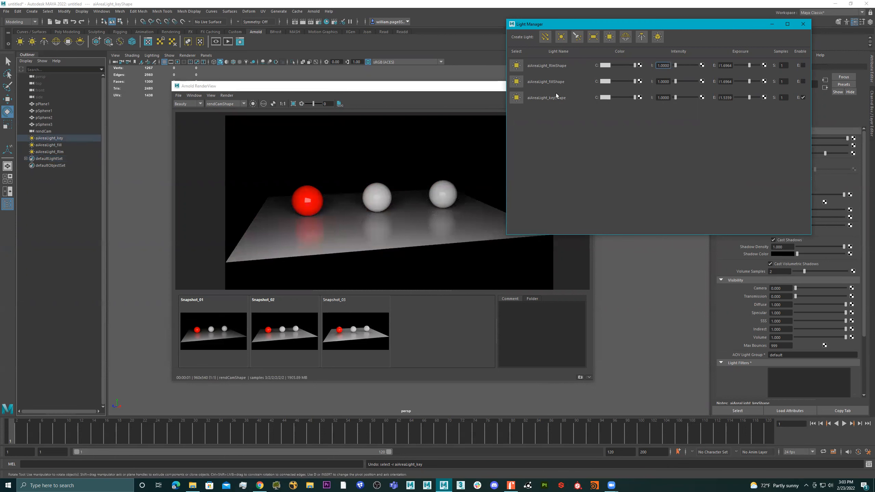
left_click_drag(593, 26, 499, 45)
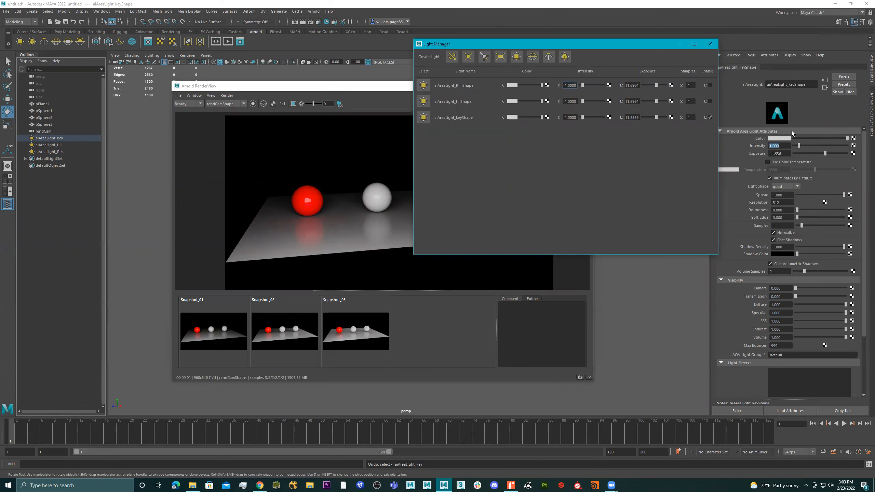
left_click(785, 162)
left_click_drag(804, 171, 800, 169)
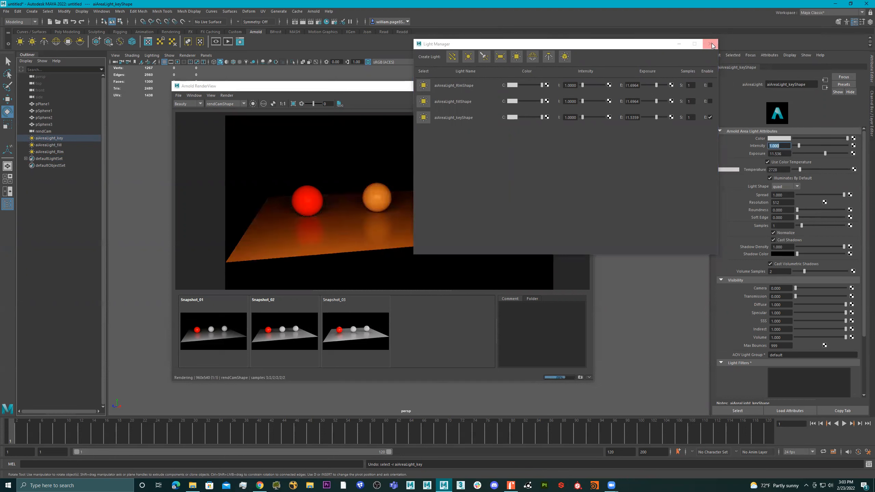
- Move the Light Manager clear of the render, test the key light's temperature at 1000, and set it to 15000
left_click(642, 51)
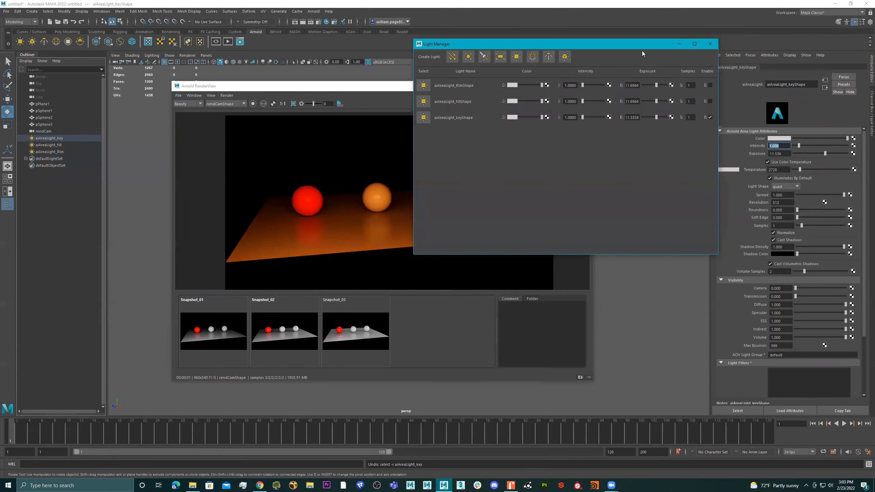
left_click_drag(642, 50, 596, 339)
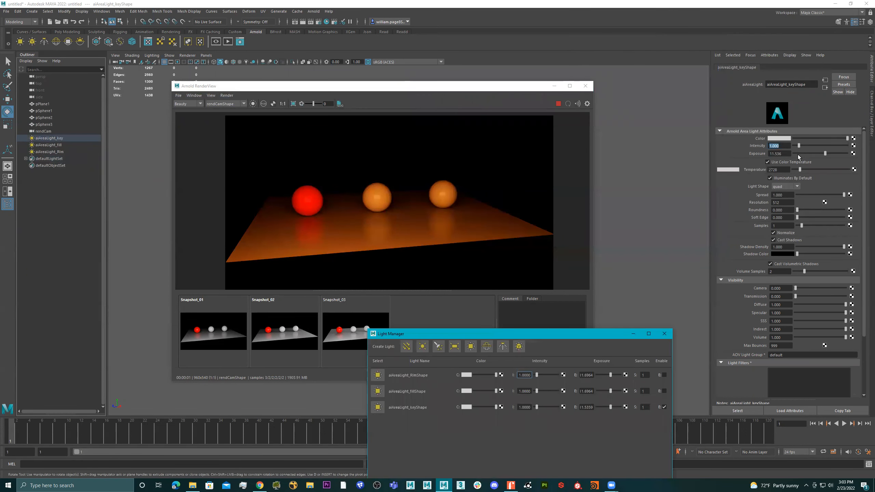
left_click_drag(800, 170, 728, 163)
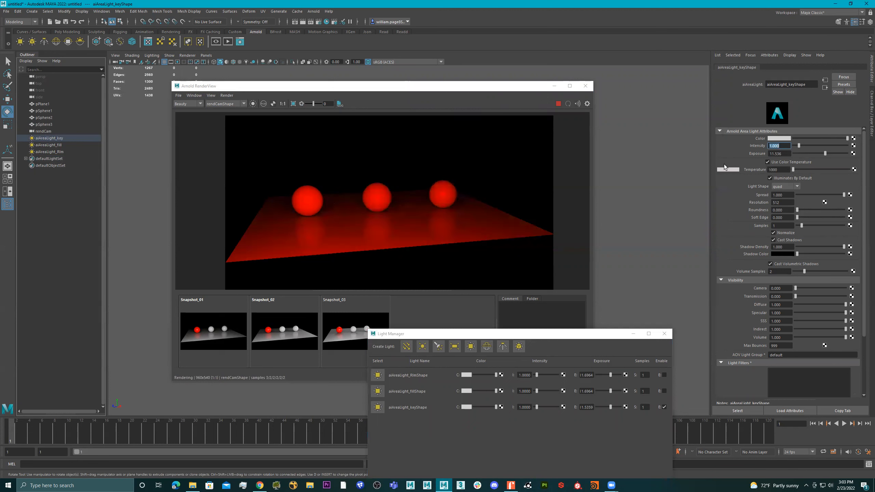
left_click_drag(793, 173, 849, 170)
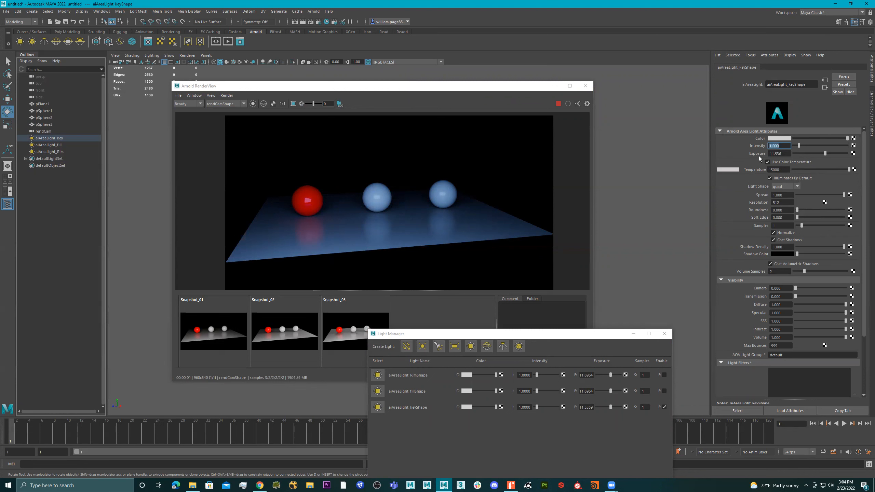
- Tint the key light's color pale blue with color temperature switched off, and switch color temperature back on
left_click(781, 137)
left_click(767, 162)
left_click(787, 138)
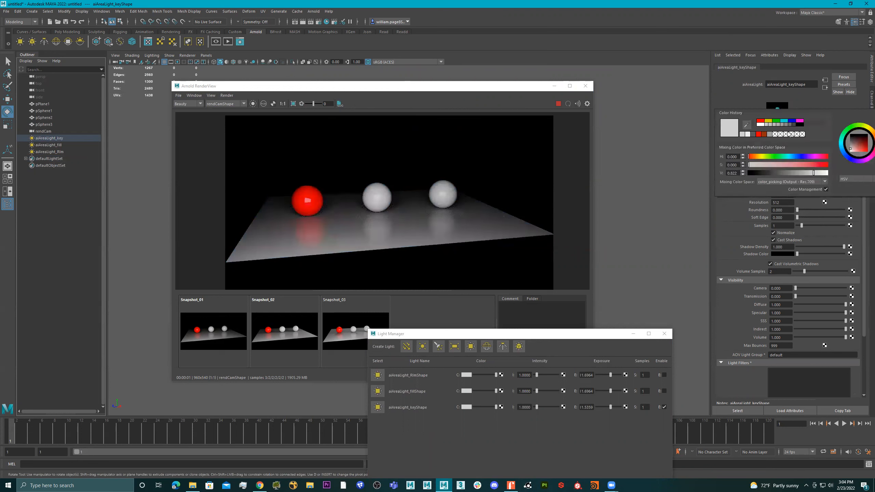
left_click(782, 159)
left_click(775, 158)
left_click(780, 166)
left_click(758, 165)
left_click_drag(774, 160, 796, 166)
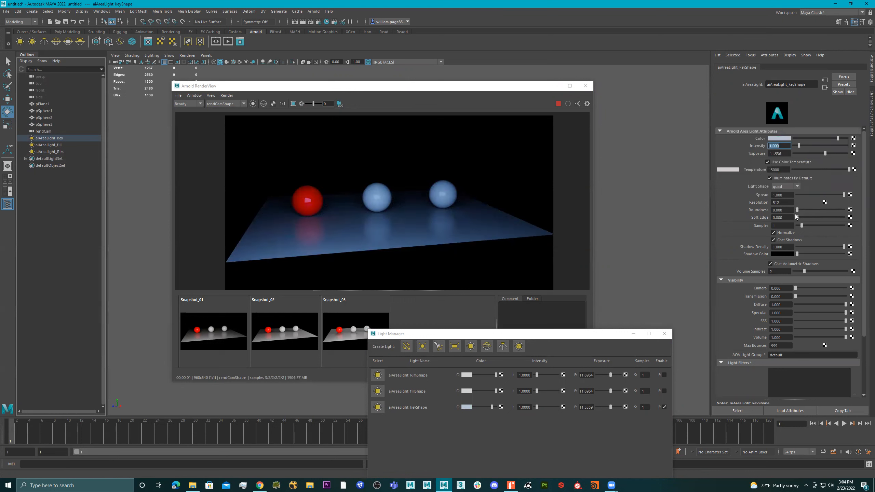
- Bring the Light Manager fully into view and re-enable the fill light
left_click(592, 333)
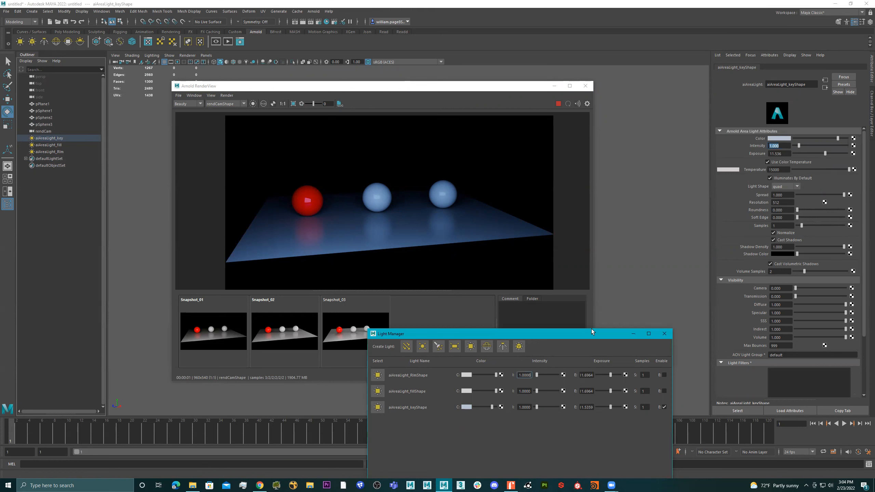
left_click_drag(590, 334, 599, 255)
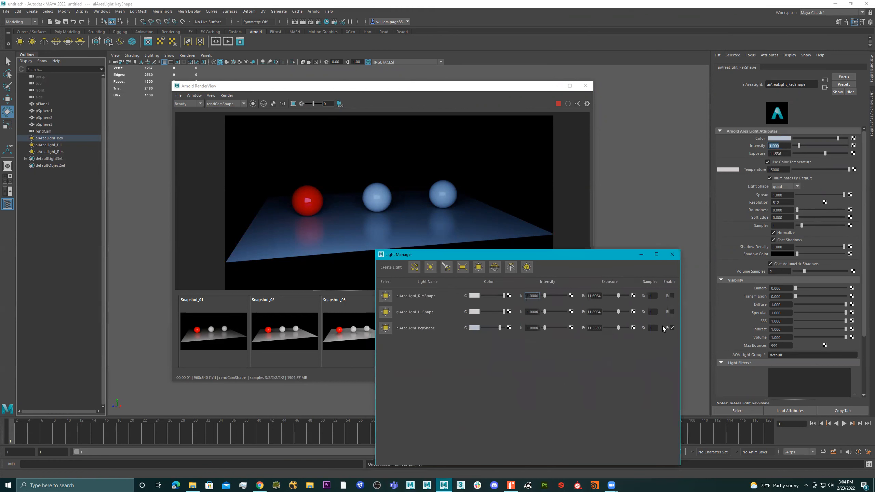
left_click(673, 312)
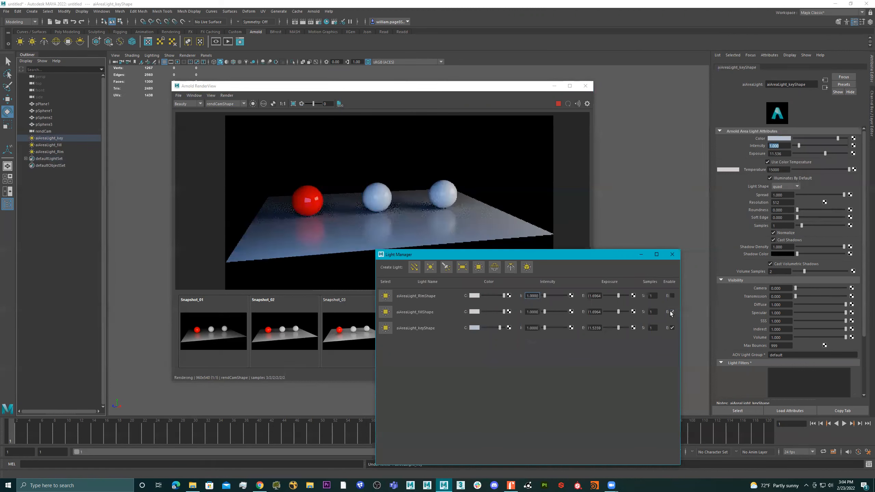
- Select aiAreaLight_fill, enable its color temperature and raise the temperature to 7654
left_click(768, 162)
left_click(387, 331)
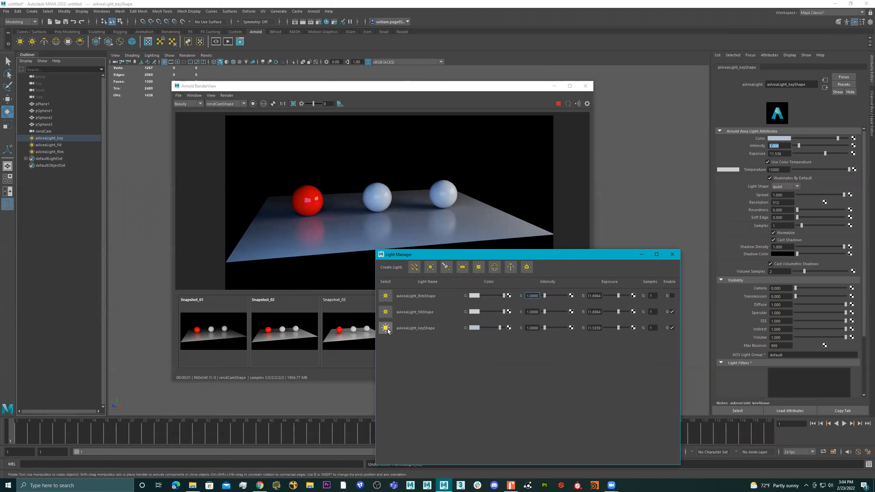
left_click(386, 312)
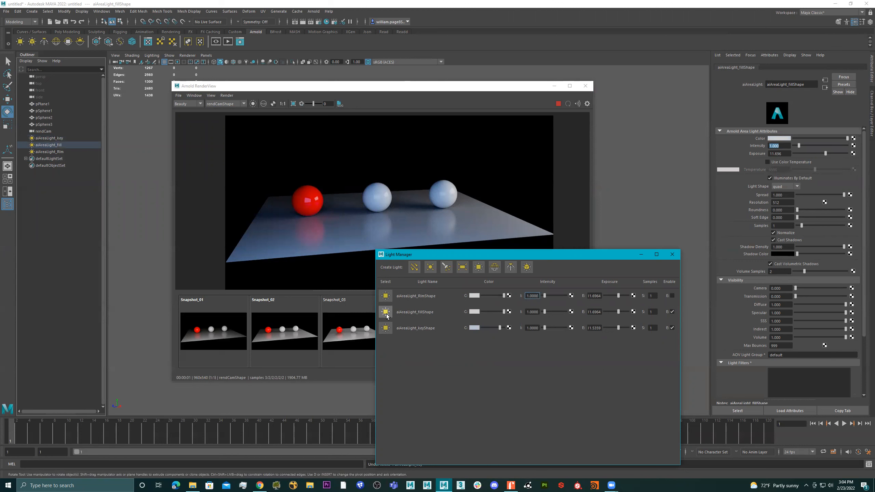
left_click(49, 145)
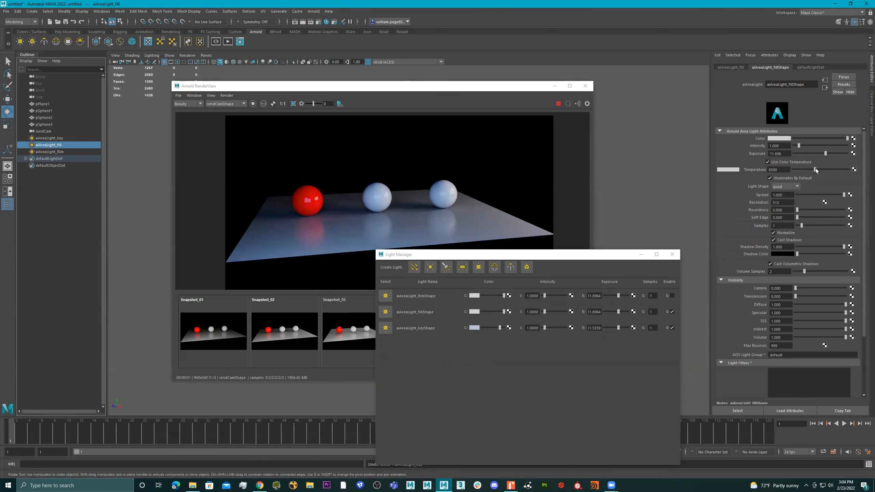
left_click(815, 169)
left_click_drag(816, 169, 822, 169)
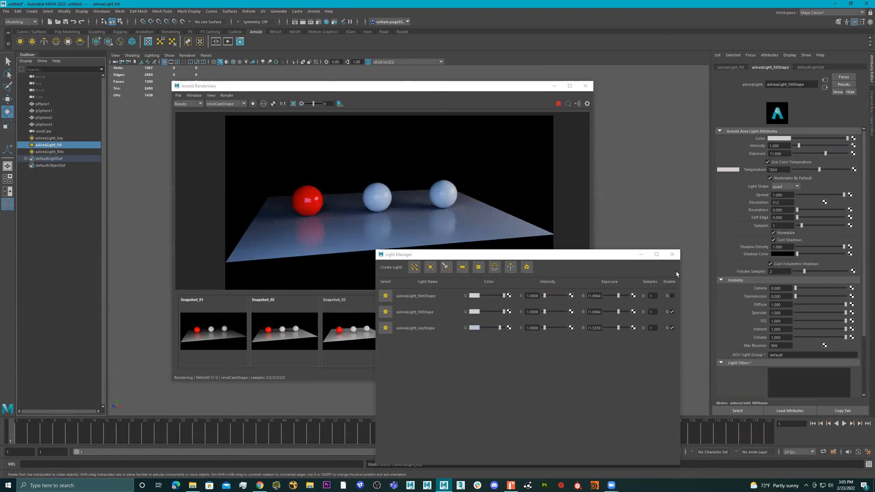
- Compare the render with the fill light disabled and enabled several times, leaving the fill enabled
left_click(672, 312)
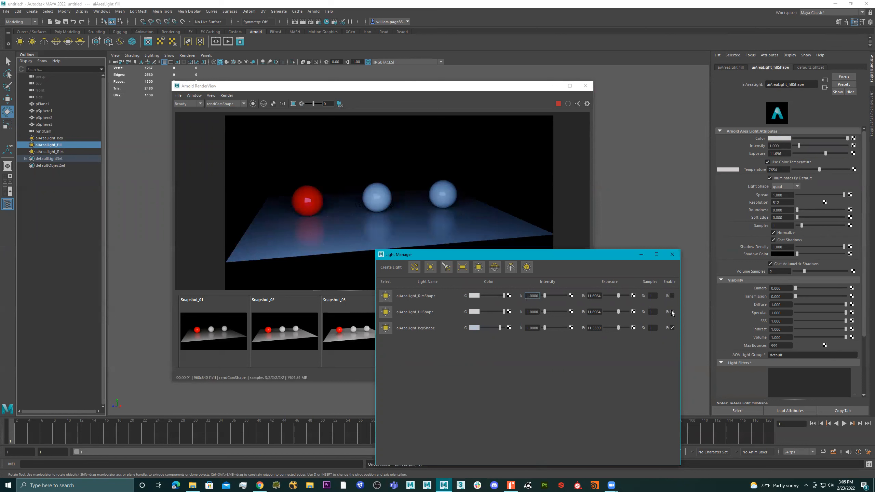
left_click(672, 312)
left_click(672, 311)
left_click(672, 312)
left_click(672, 311)
left_click(672, 312)
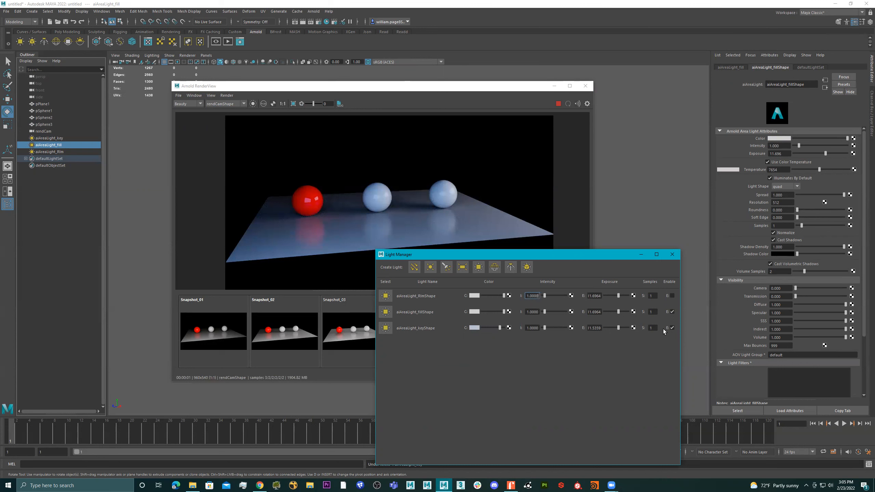
- Re-enable the rim light and review the attributes of the rim, fill and key lights in turn
left_click(672, 295)
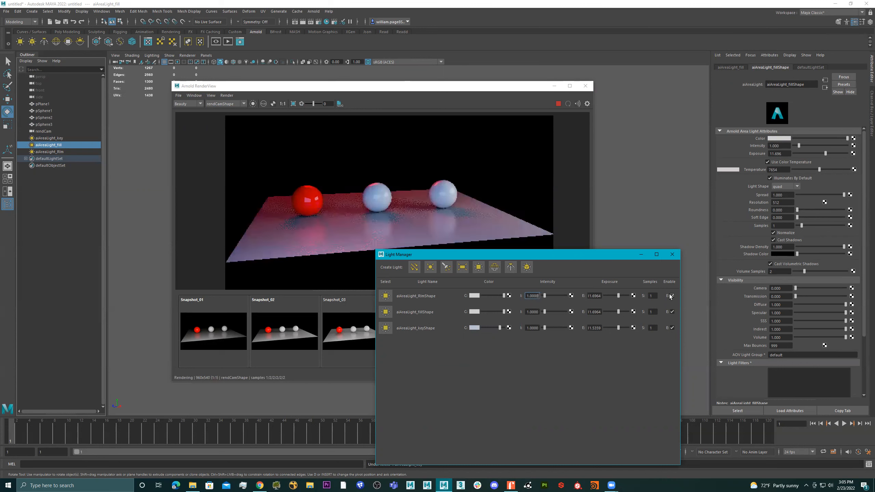
left_click(385, 296)
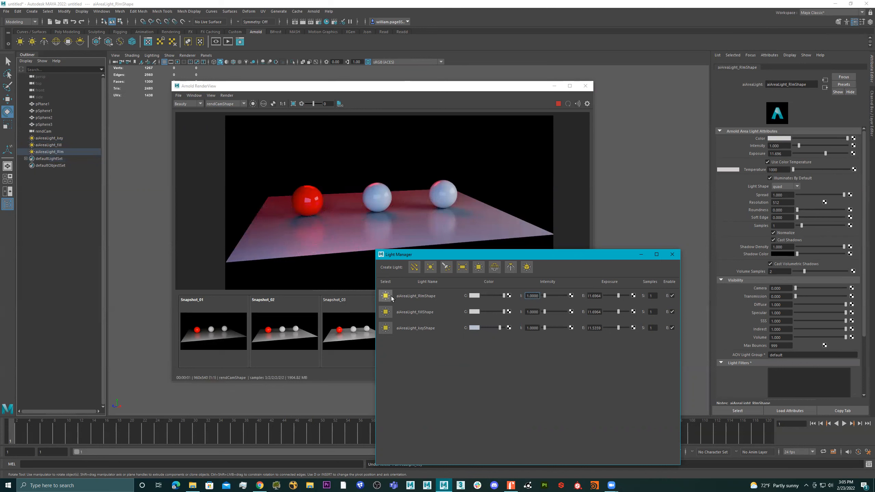
left_click(385, 312)
left_click(386, 327)
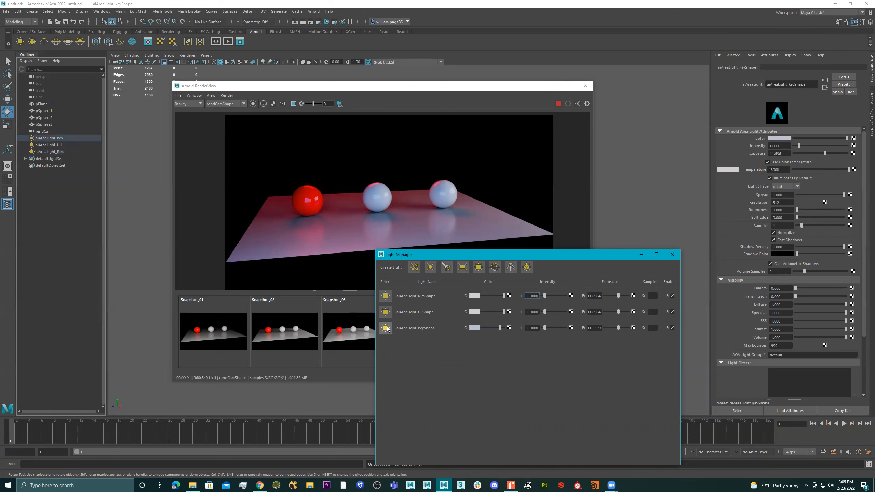
- Select aiAreaLight_Rim and raise its color temperature to 15000
left_click(390, 308)
left_click(391, 296)
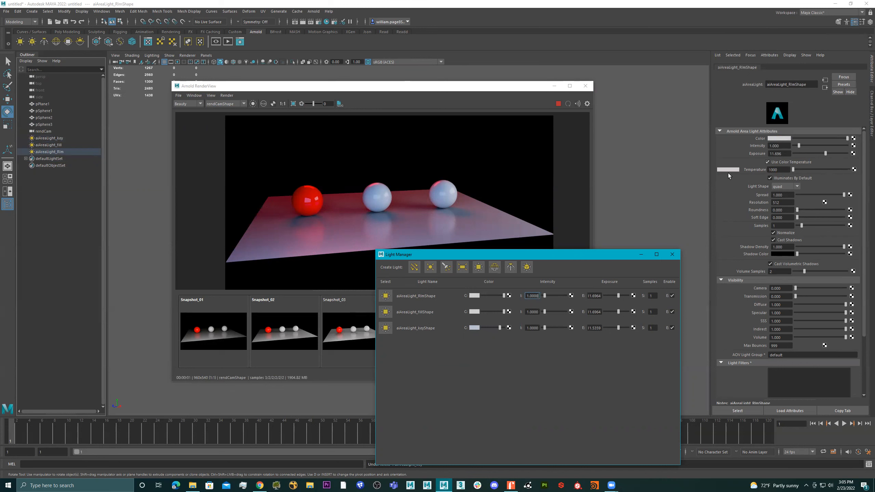
left_click_drag(793, 169, 849, 169)
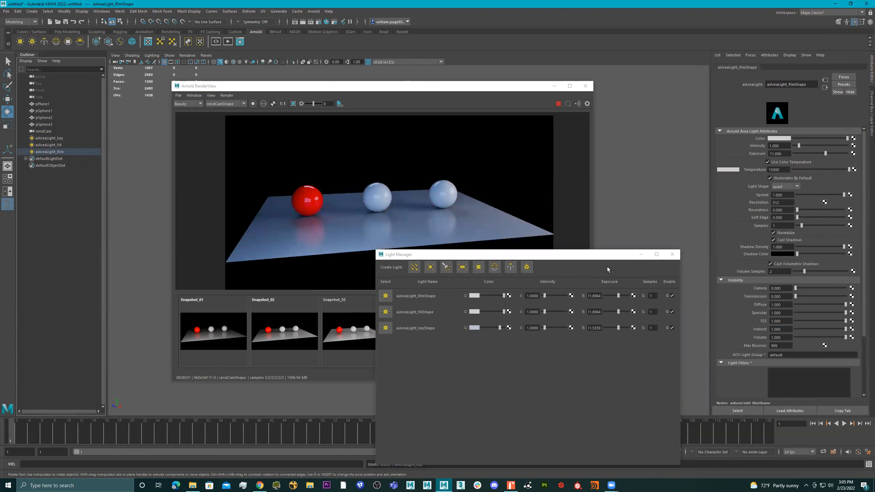
- Disable the key and fill lights so that only the rim light illuminates the spheres
left_click(672, 296)
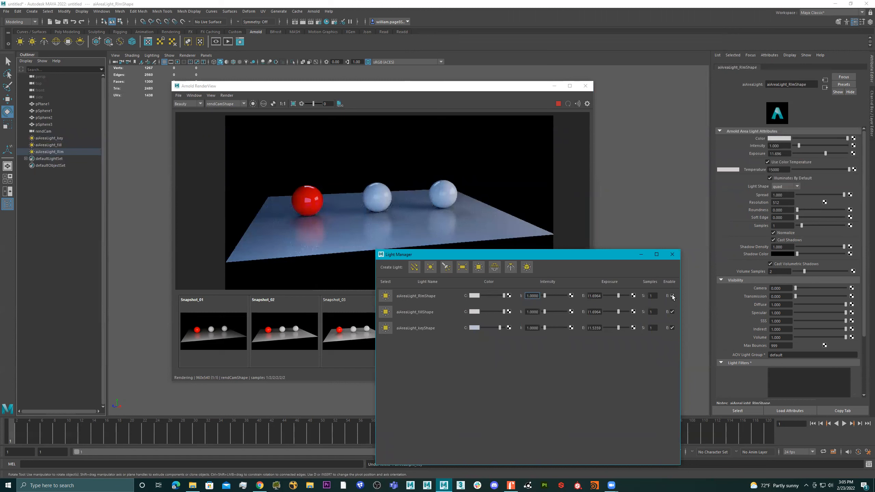
left_click(673, 312)
left_click(672, 313)
left_click(672, 329)
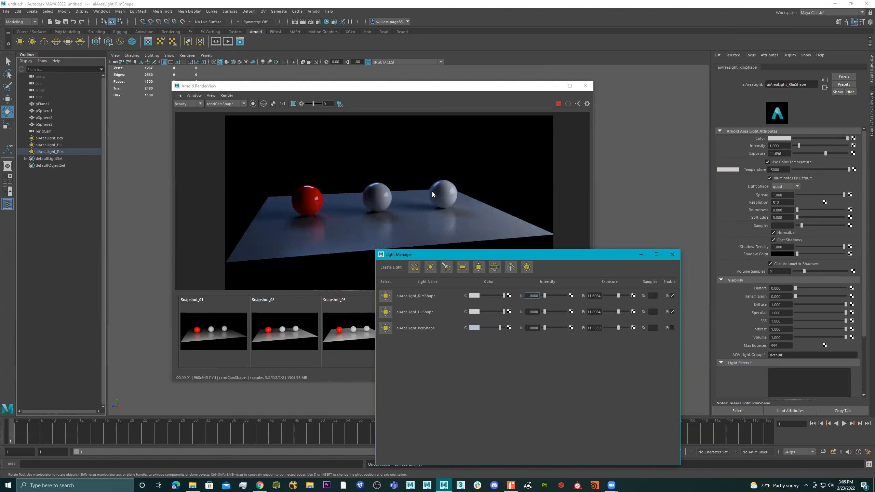
left_click(672, 312)
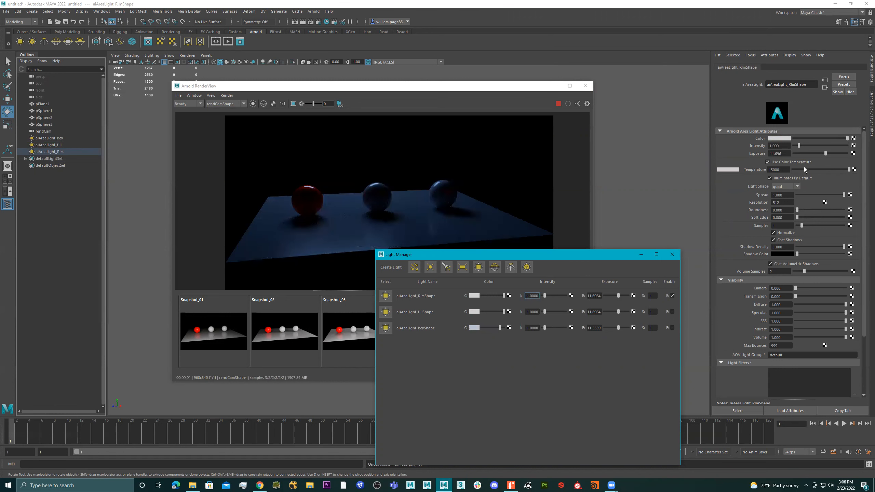
- Test the rim light's color temperature at 1000 and undo the change
left_click_drag(800, 168, 791, 171)
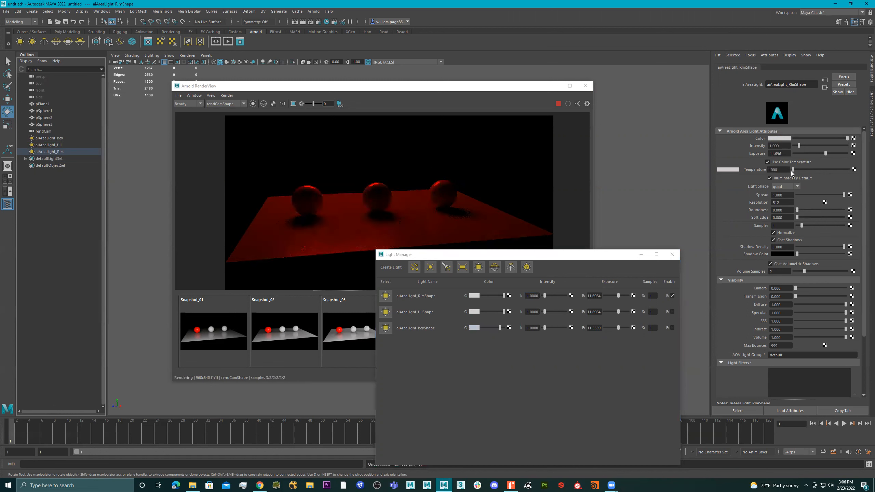
key("ctrl+z")
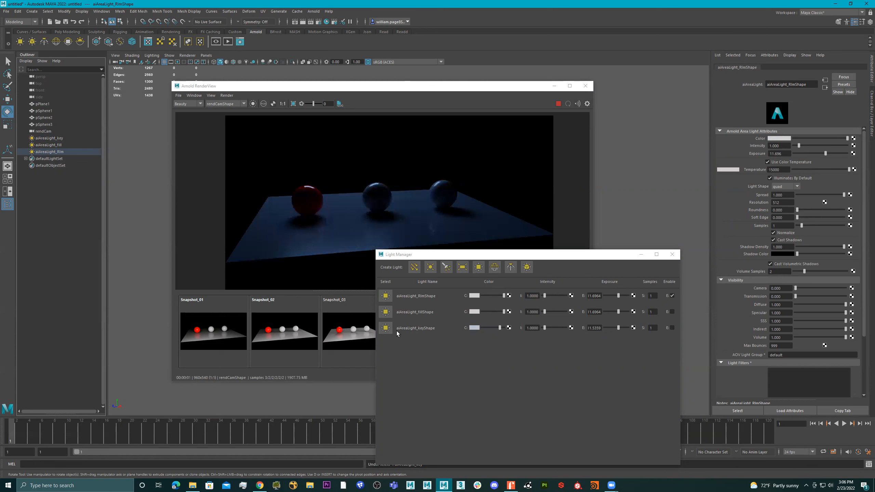
- Set the key light's color temperature to 1000 and the fill light's color temperature to 15000
left_click(385, 328)
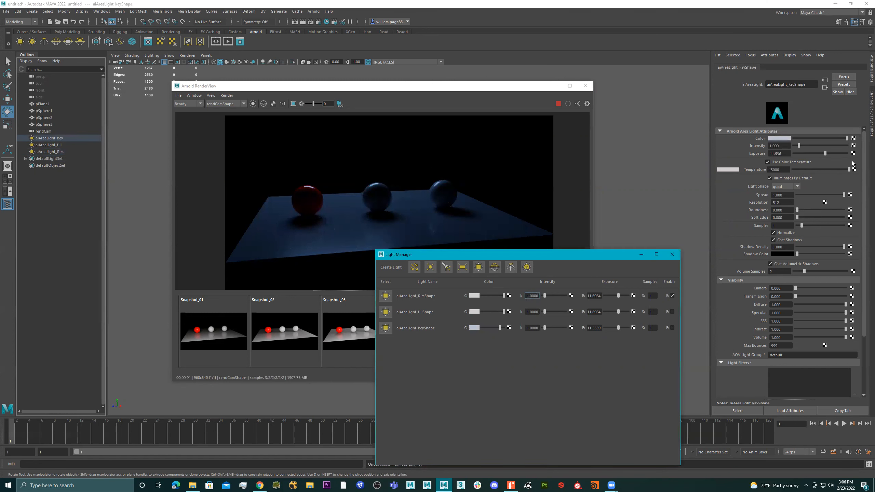
left_click_drag(799, 167, 785, 170)
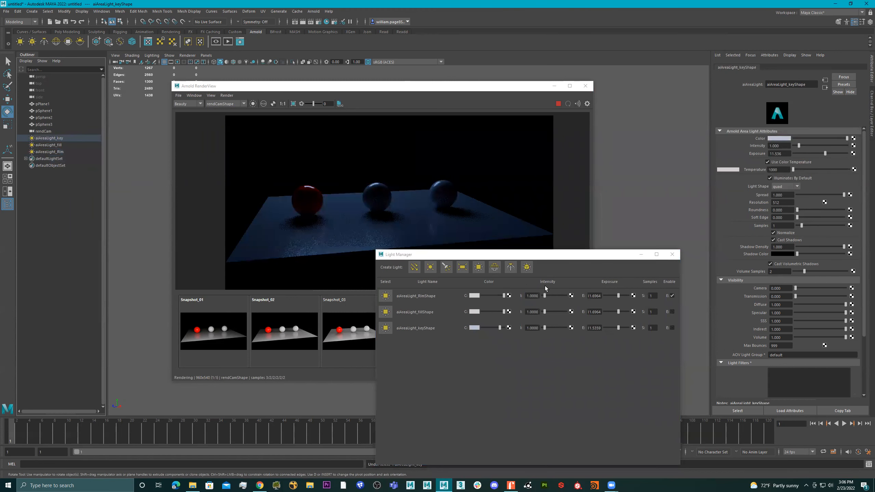
left_click(391, 332)
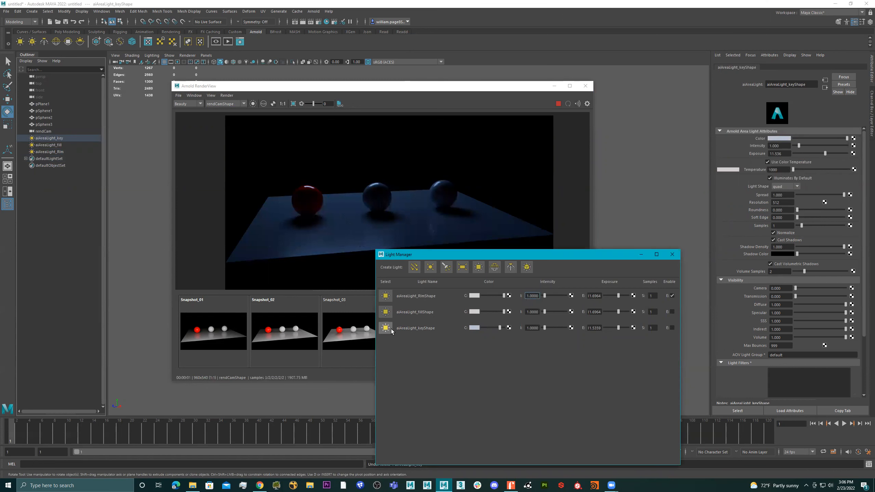
left_click(386, 312)
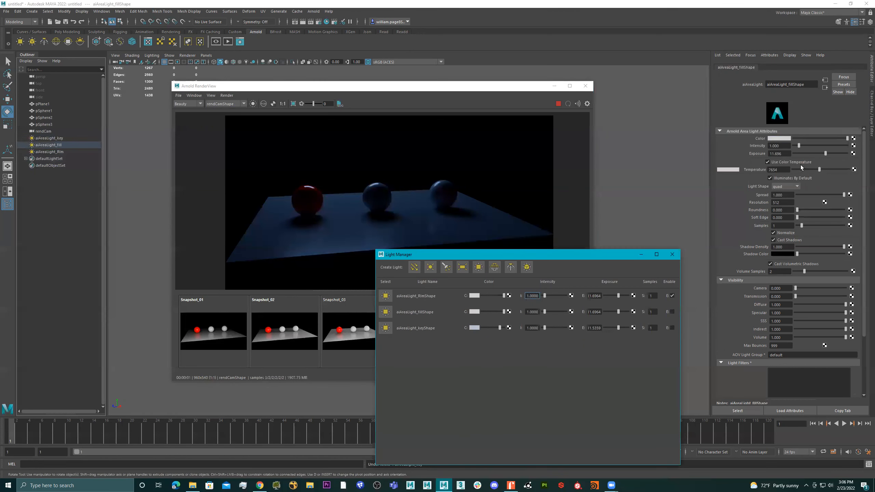
left_click_drag(822, 169, 868, 173)
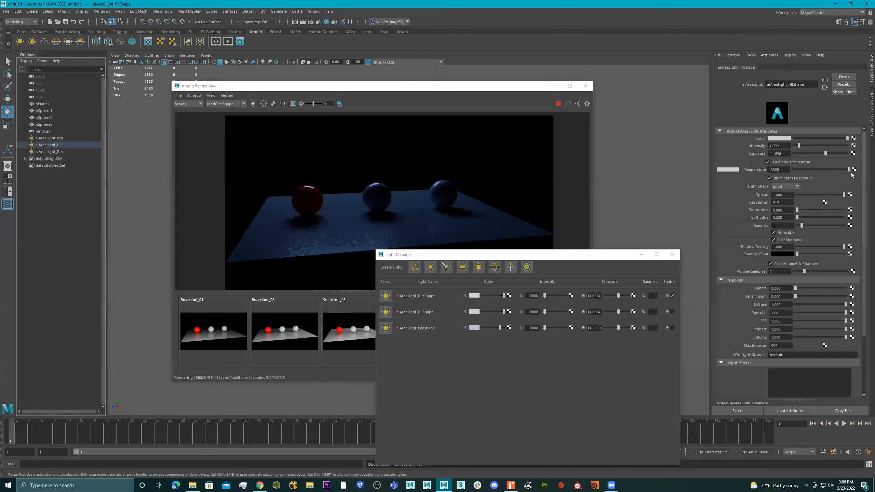
- Enable the fill light and raise its exposure to about 13.53
left_click(670, 314)
left_click(672, 313)
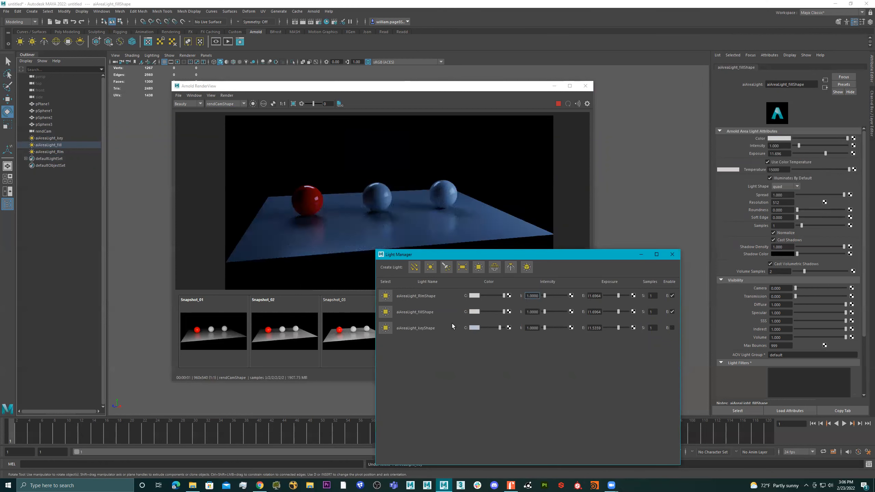
mouse_move(825, 153)
left_mouse_down()
mouse_move(839, 153)
mouse_move(830, 153)
left_mouse_up()
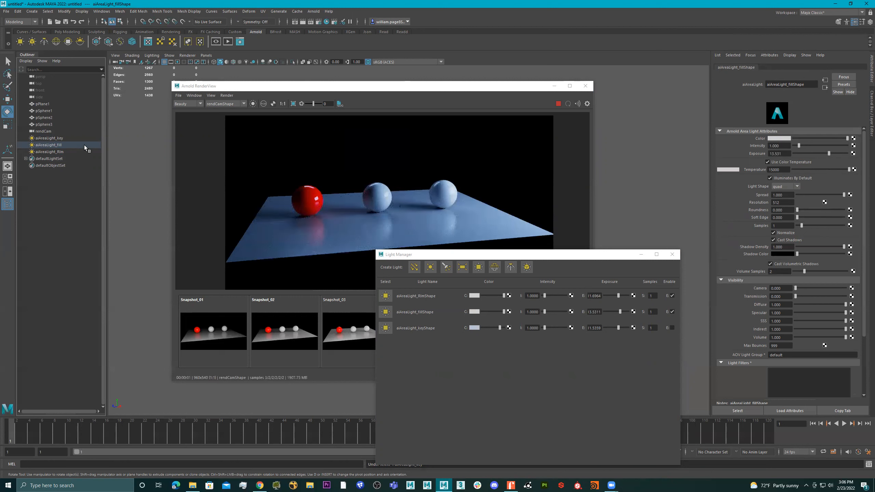
- Lower the key light's exposure to about 1.055, then enable the key light and disable the rim light
double_click(49, 138)
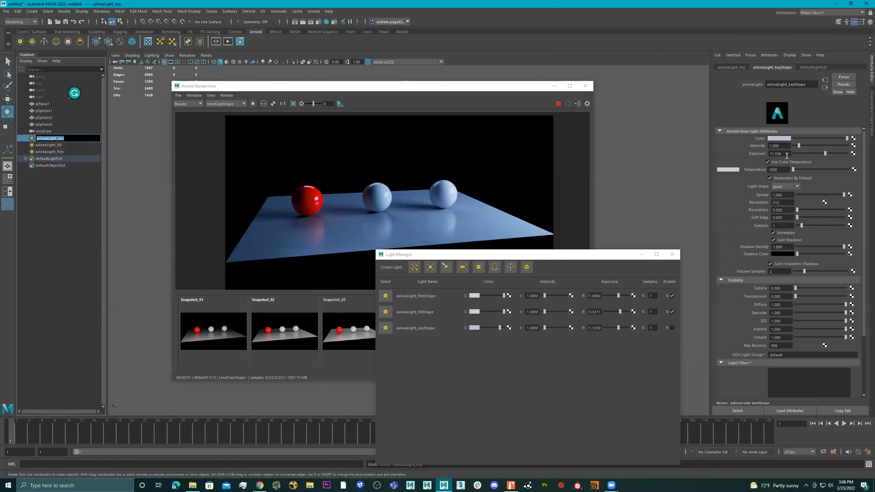
left_click_drag(828, 152, 805, 153)
left_click(672, 329)
left_click(672, 295)
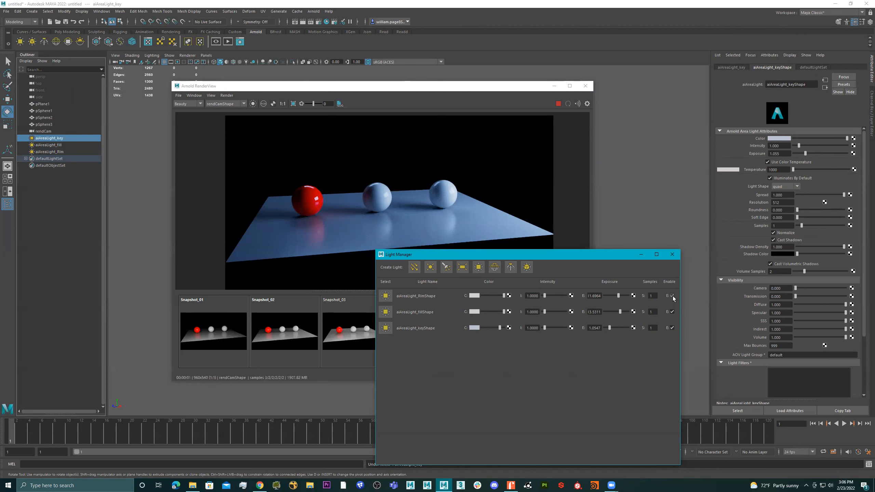
left_click(386, 328)
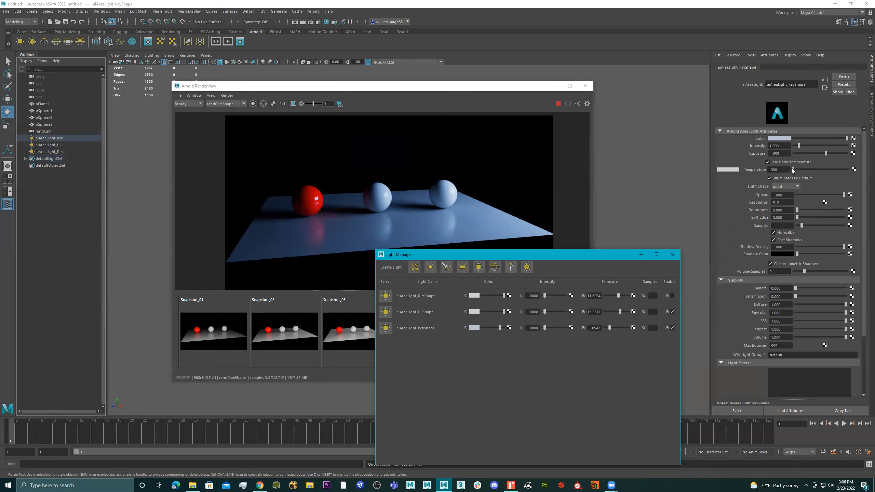
- Reduce the fill light's exposure slightly to about 13.2 and re-enable the rim light
left_click(386, 312)
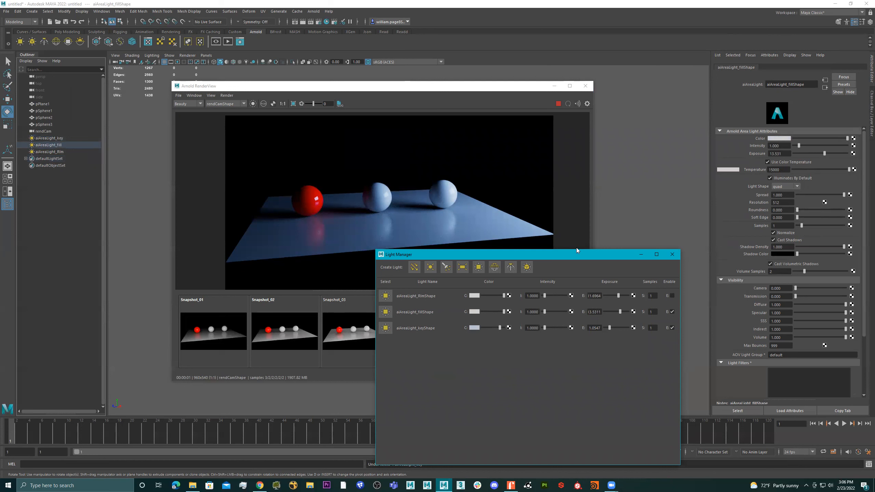
left_click_drag(820, 153, 823, 153)
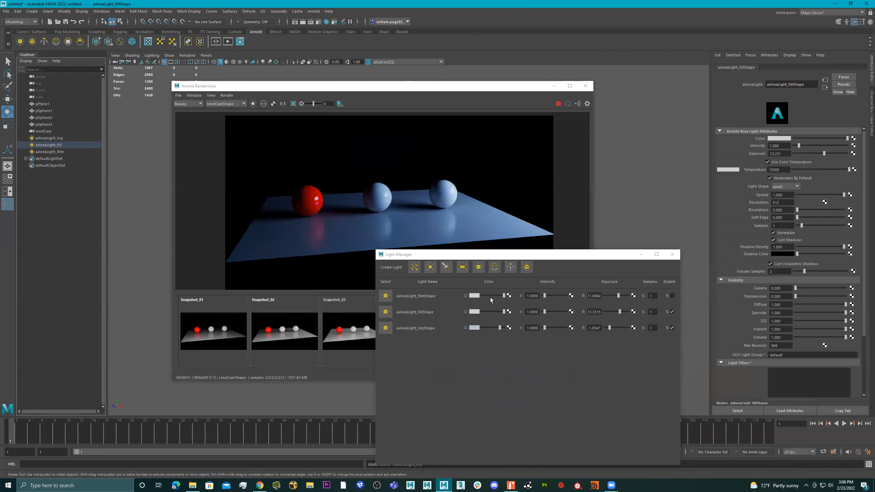
left_click(673, 295)
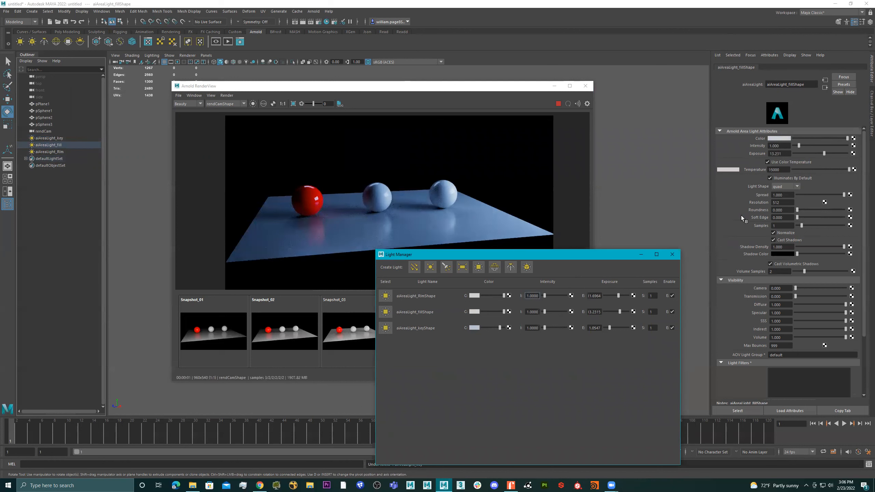
- Close the Light Manager and the render view, and frame the three spheres in a close, low-angle perspective view
left_click(674, 255)
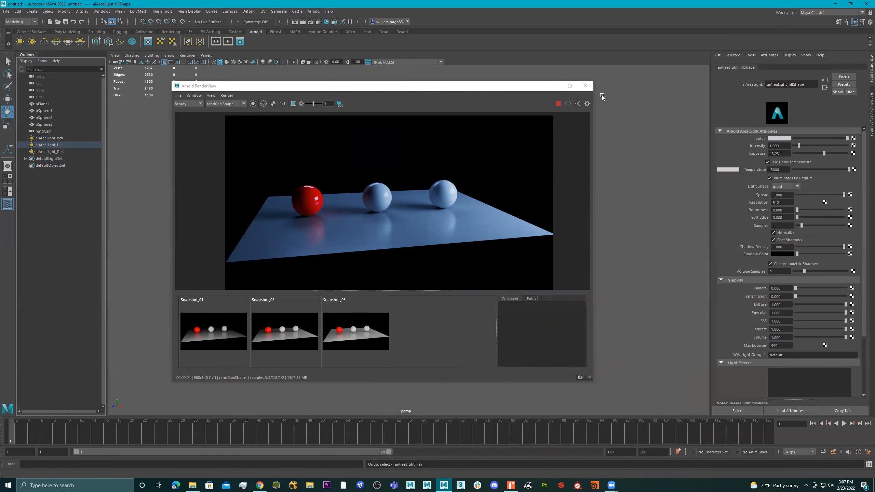
left_click(586, 86)
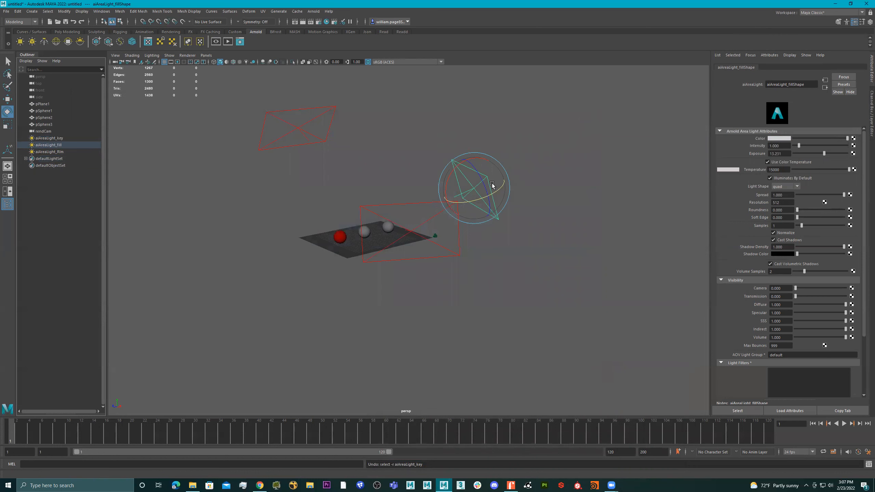
right_click_drag(402, 218, 521, 210, "alt")
left_click_drag(521, 209, 420, 225, "alt")
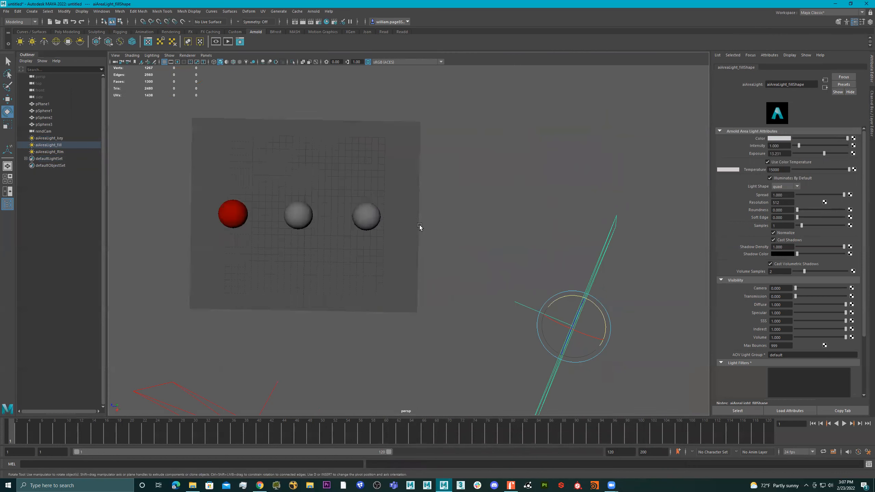
middle_click_drag(420, 225, 514, 215, "alt")
right_click_drag(353, 223, 607, 219, "alt")
left_click_drag(607, 218, 434, 180, "alt")
middle_click_drag(434, 180, 491, 216, "alt")
left_click_drag(491, 216, 419, 230, "alt")
right_click_drag(419, 230, 505, 224, "alt")
left_click_drag(505, 224, 445, 227, "alt")
middle_click_drag(444, 227, 386, 211, "alt")
left_click_drag(386, 212, 427, 219, "alt")
middle_click_drag(421, 215, 395, 231, "alt")
left_click_drag(395, 231, 399, 226, "alt")
middle_click_drag(399, 227, 407, 225, "alt")
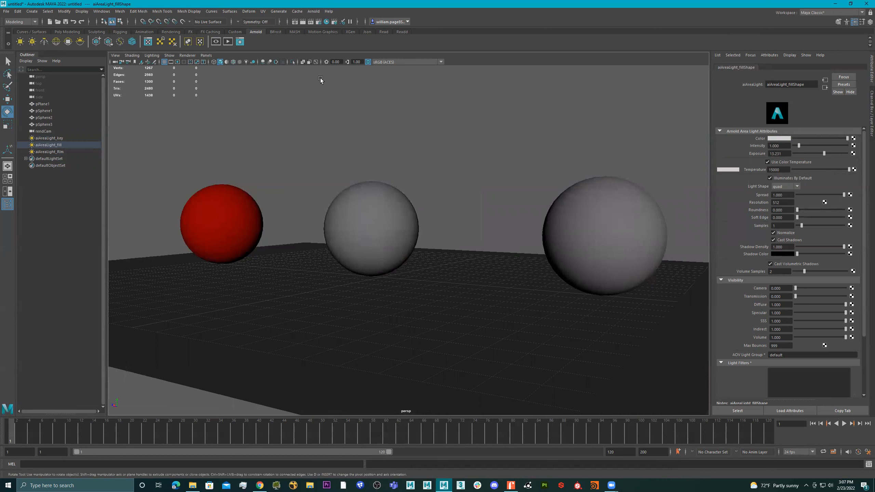
- Create a camera from the current perspective view and name it rendCam_2
left_click(115, 55)
left_click(147, 83)
double_click(42, 159)
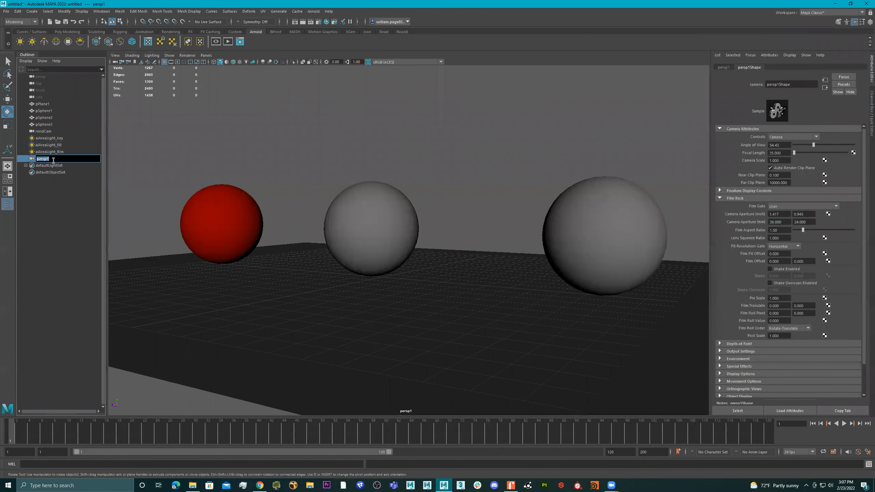
type("rendCam_")
key("Return")
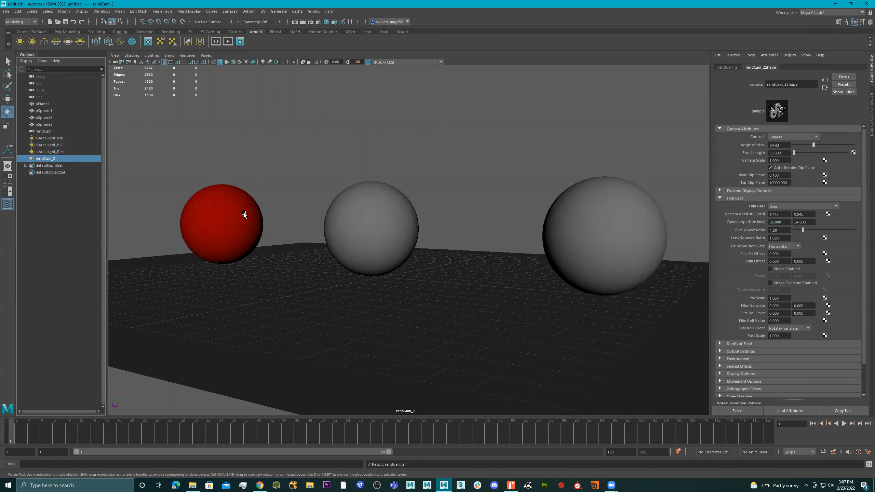
- Reopen the Arnold RenderView and render the scene through rendCam_2Shape
left_click(225, 42)
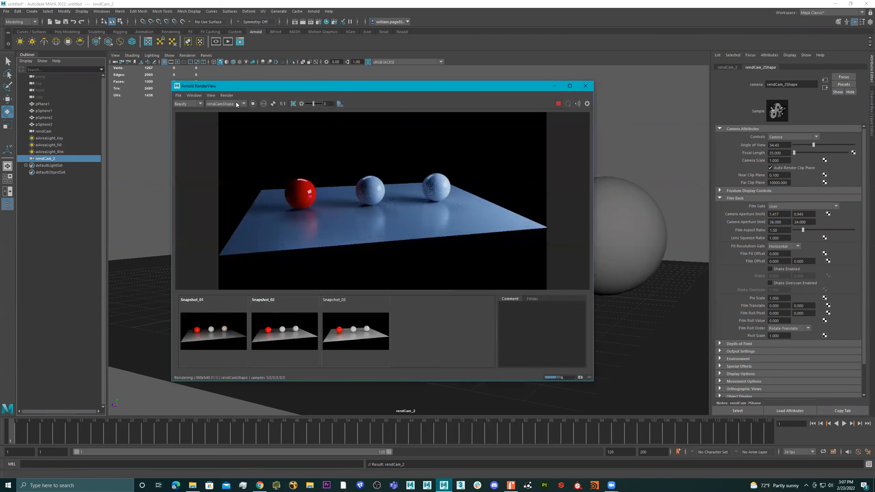
left_click(239, 105)
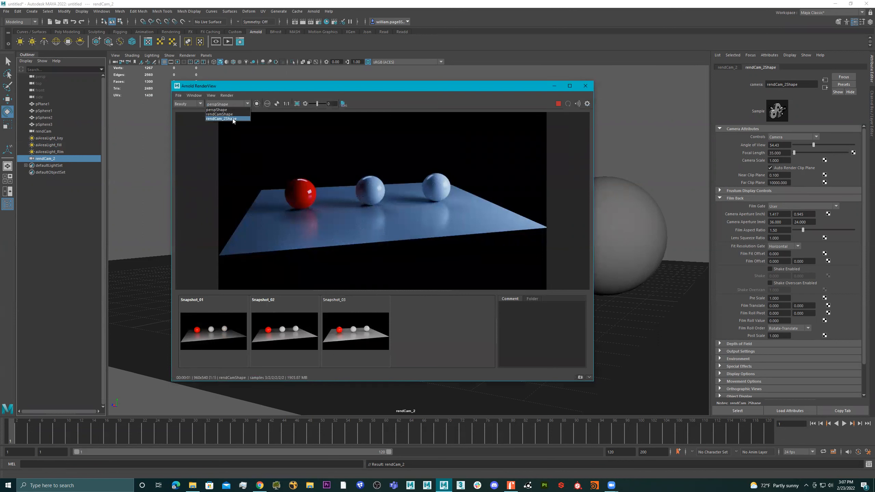
left_click(227, 119)
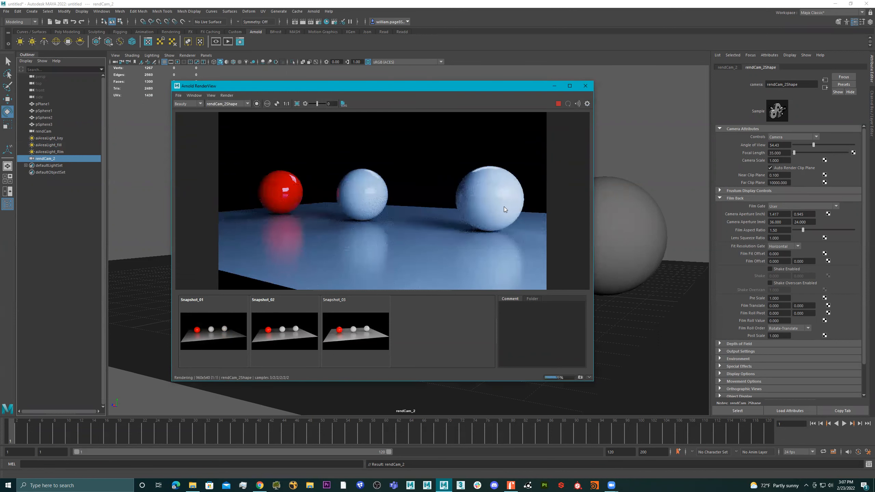
- Test the red sphere's metalness at 1 and return it to 0, and set its specular roughness to 0
left_click(279, 187)
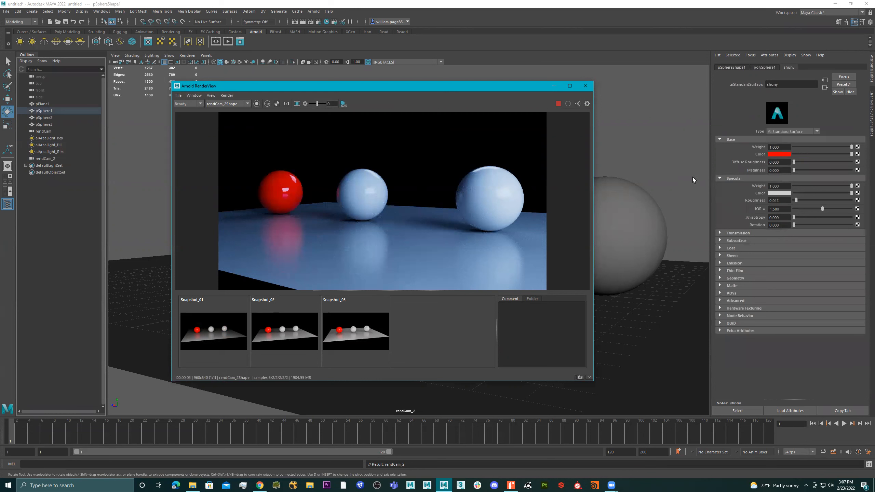
left_click_drag(809, 171, 858, 172)
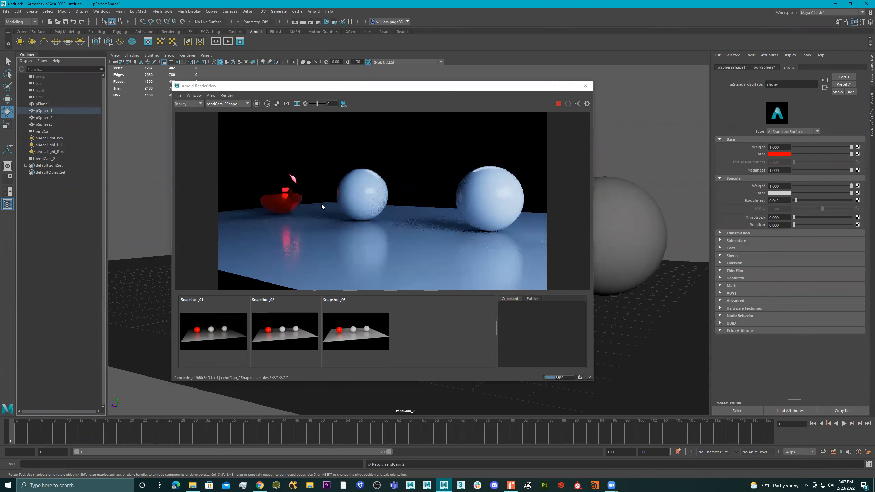
left_click_drag(851, 170, 775, 170)
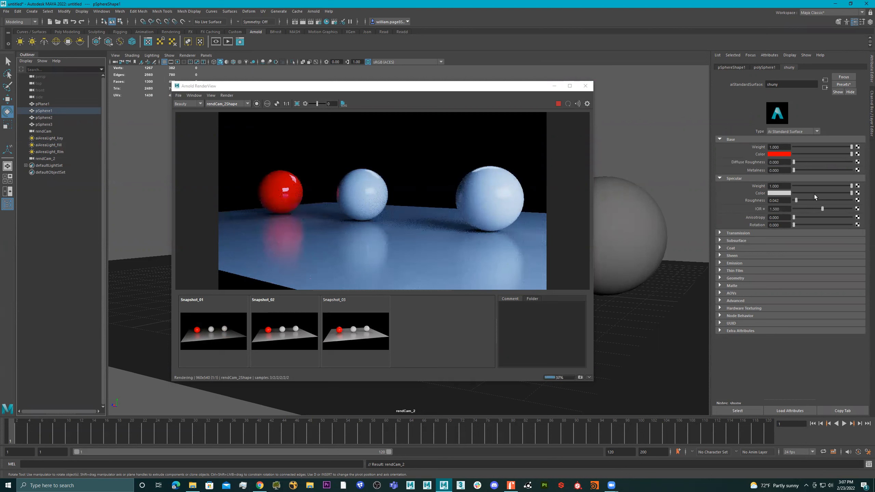
left_click_drag(797, 199, 788, 201)
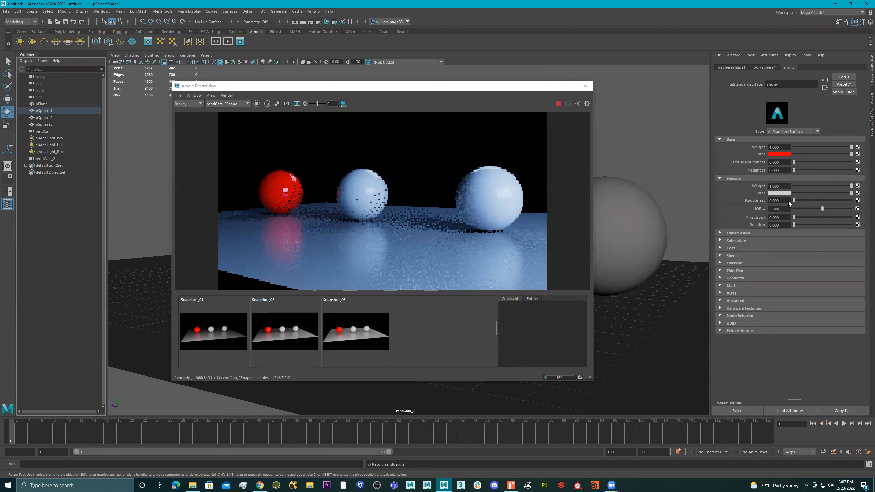
left_click(720, 241)
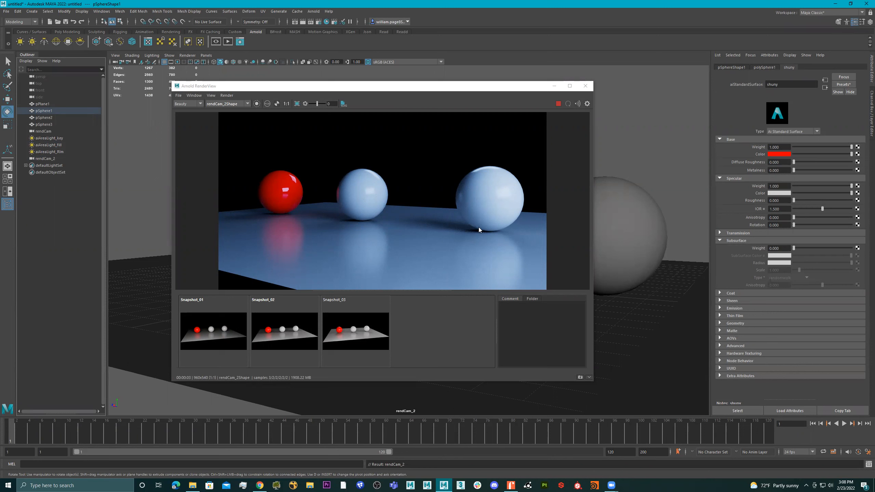
- Set the specular roughness of the middle sphere's medium material to 0.5
left_click(368, 197)
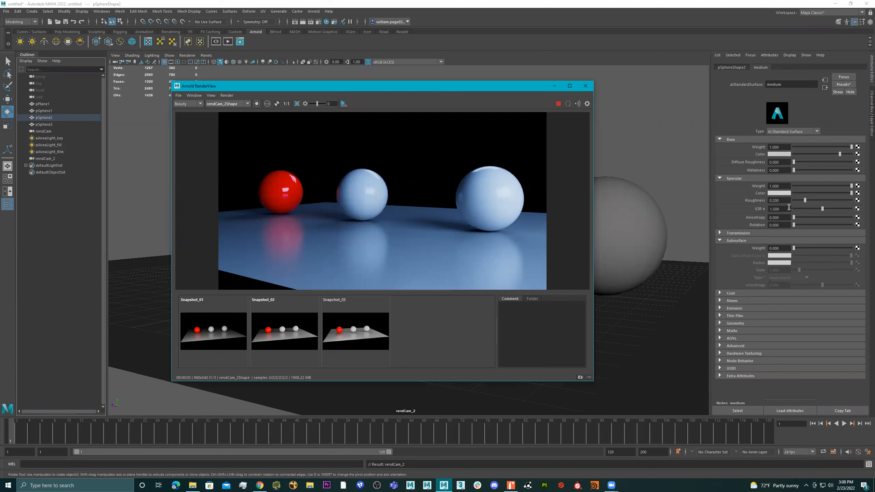
double_click(776, 200)
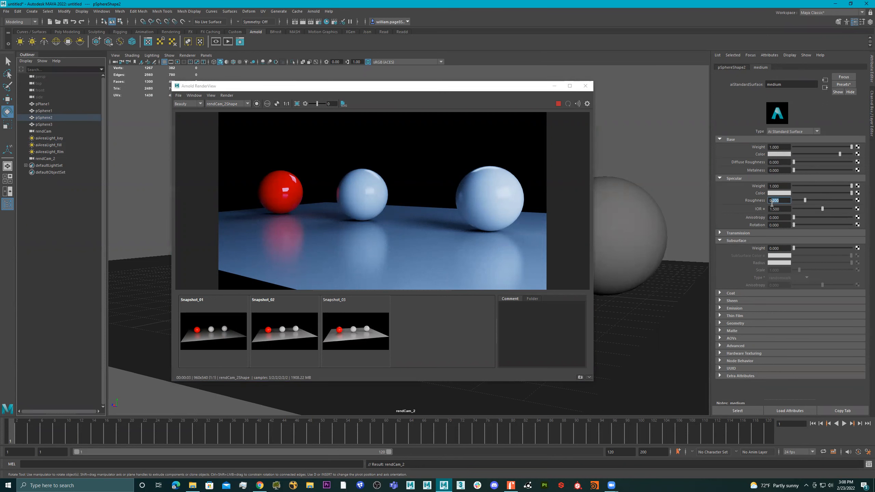
type("0.5")
key("Return")
- Set the specular roughness of pSphere3's matte material to 0.9
left_click(486, 191)
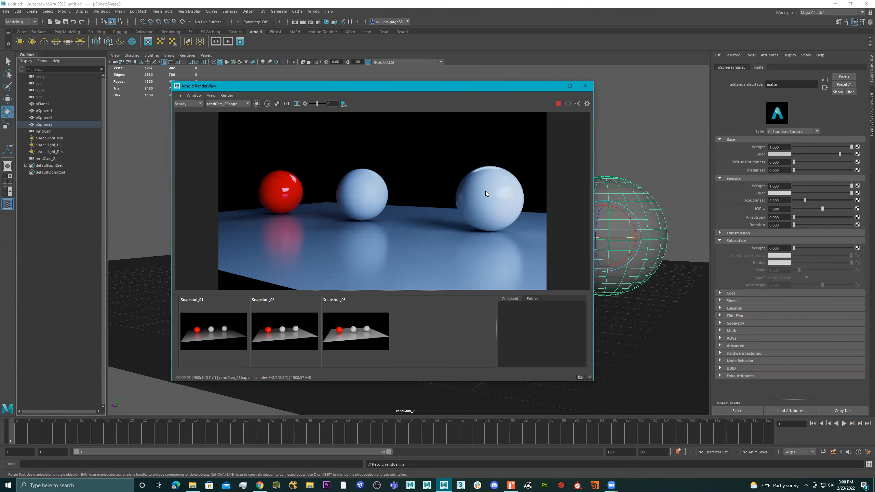
left_click(787, 199)
key("BackSpace")
type("0.9")
key("Return")
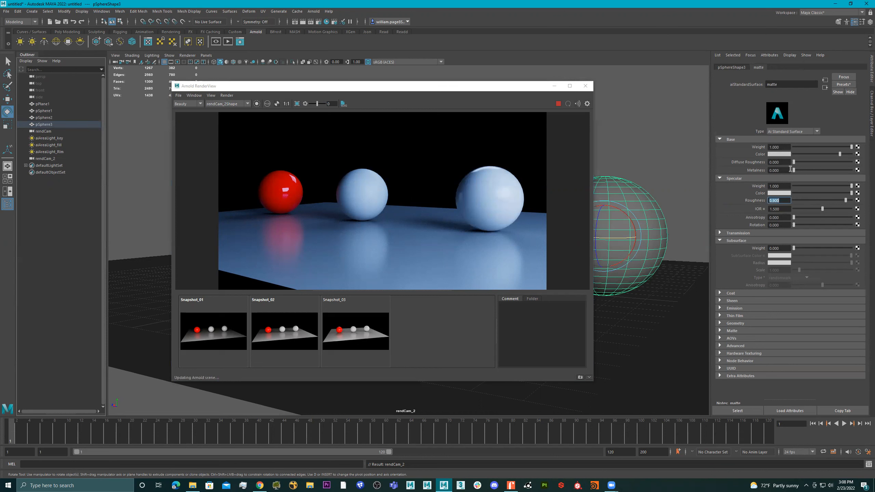
- Change the base color of the medium and matte materials on the two white spheres to red
left_click(477, 189)
left_click(352, 190)
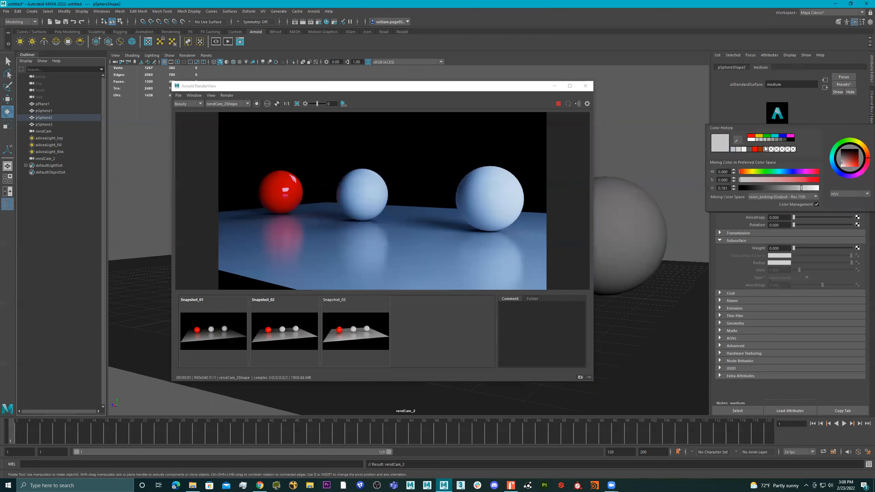
left_click(751, 137)
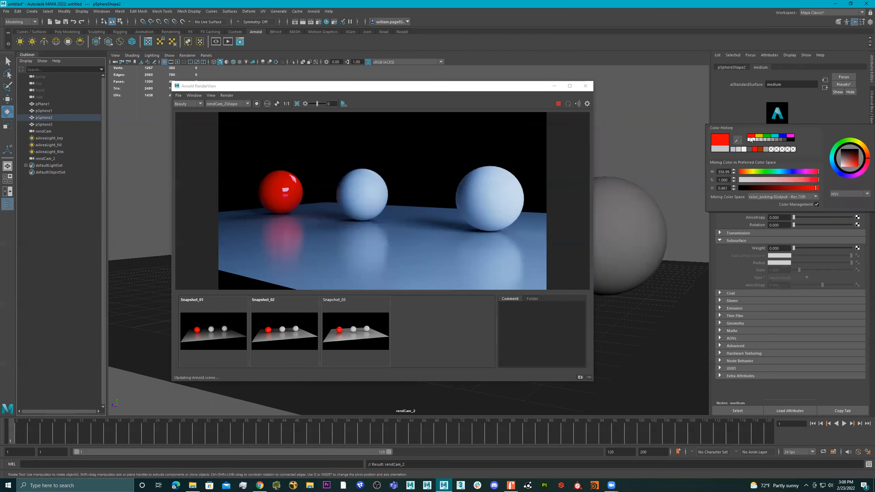
left_click(484, 196)
left_click(775, 154)
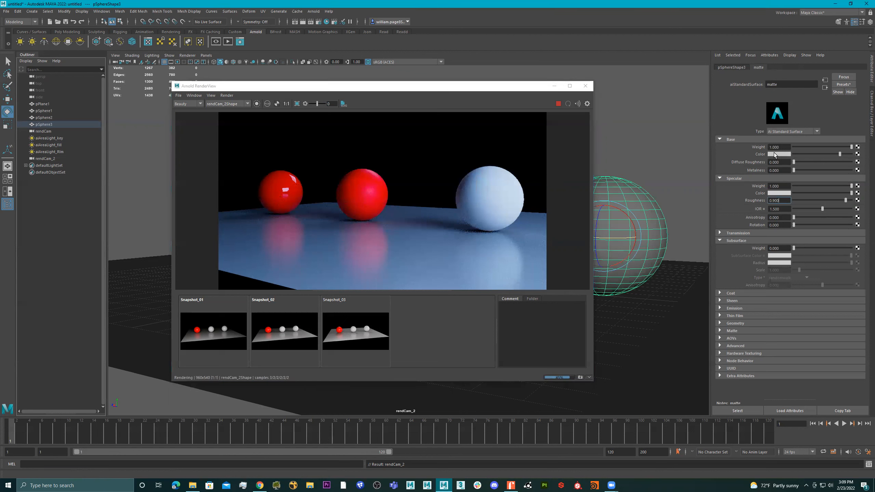
left_click(747, 137)
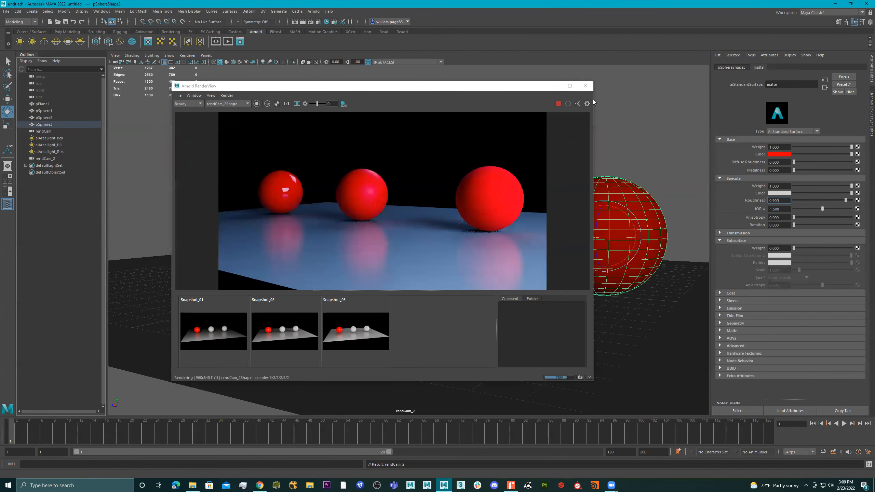
- Render the scene through rendCamShape and compare the shiny, medium and matte spheres from that camera
left_click(237, 105)
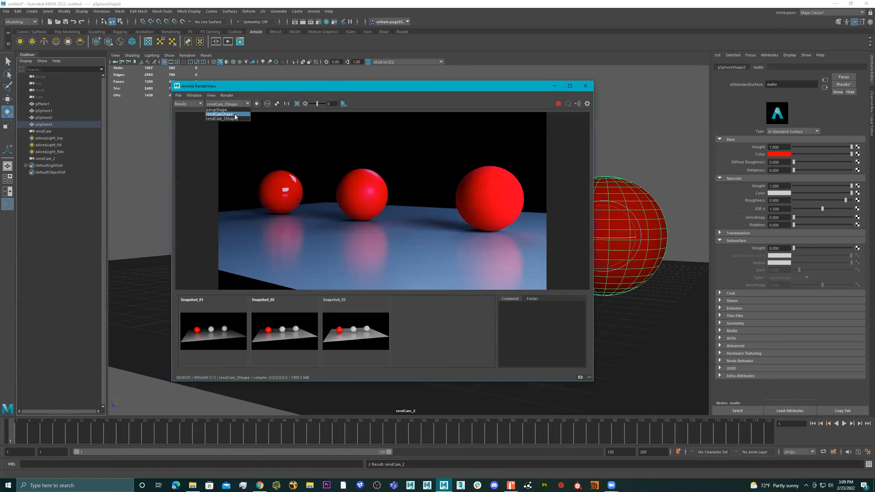
left_click(235, 115)
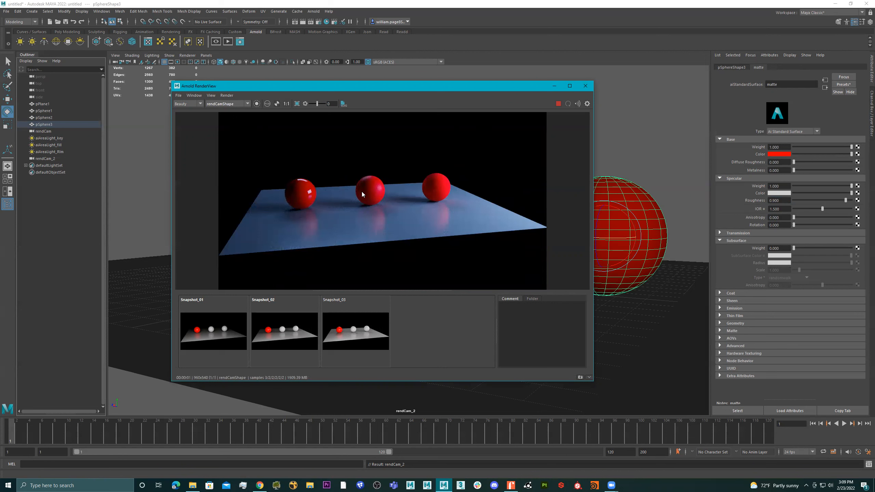
left_click(302, 193)
left_click(374, 188)
left_click(439, 184)
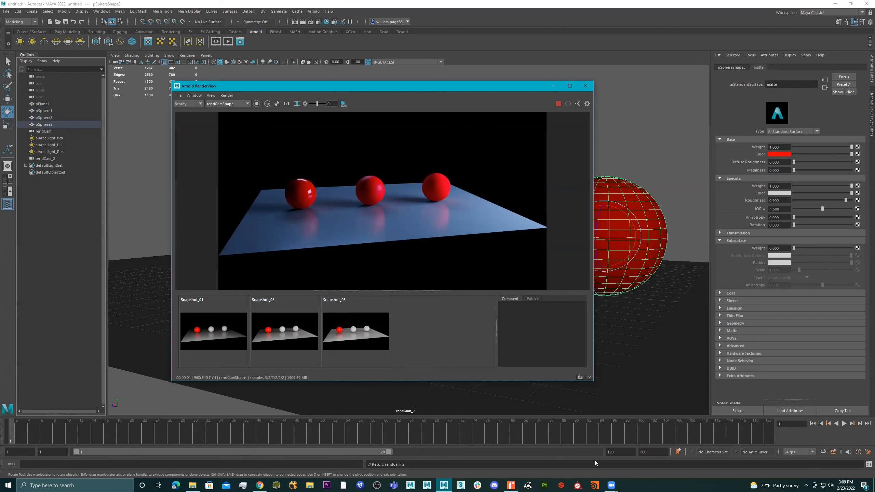
- Open the Arnold Light Manager to review the settings of the three area lights, and close it
left_click(313, 11)
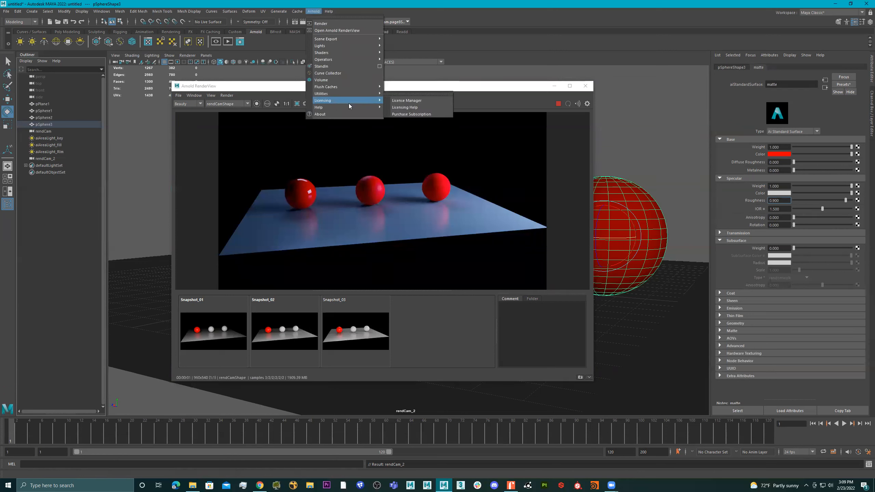
mouse_move(340, 93)
left_click(424, 127)
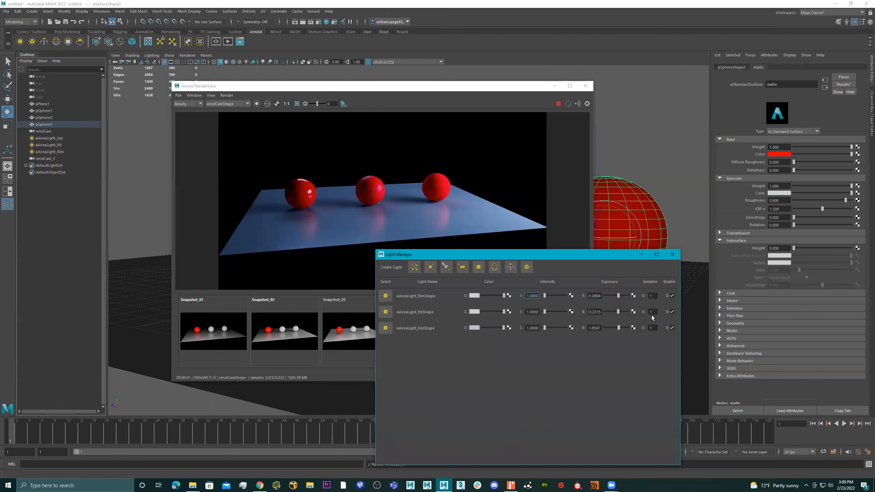
left_click(673, 254)
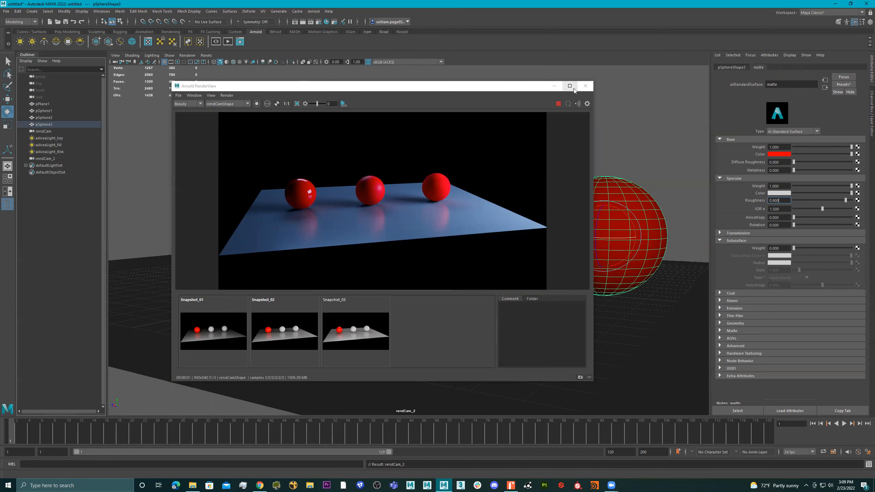
- Reopen the render view with the floor plane selected, test the floor material's metalness at 1, and return it to 0
left_click(585, 86)
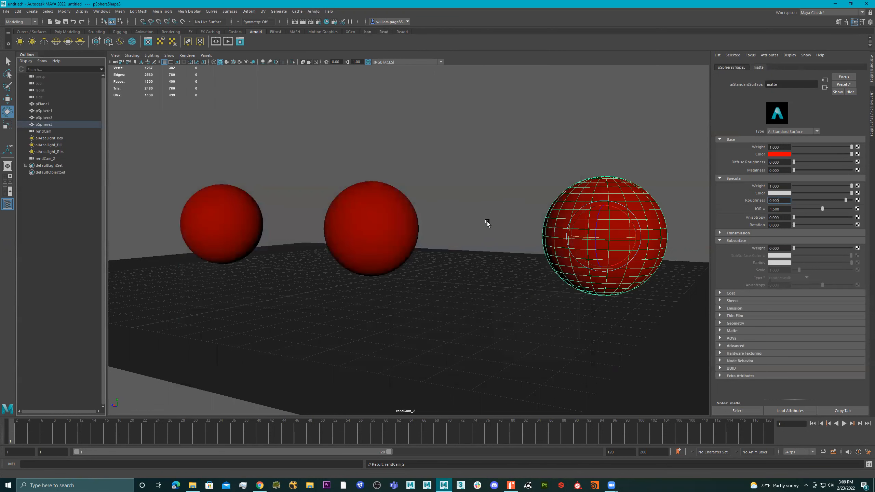
left_click(478, 283)
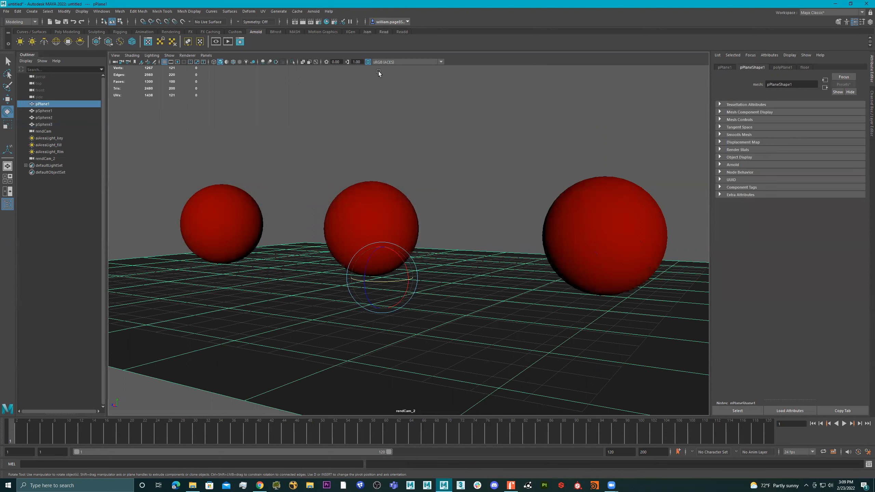
left_click(240, 41)
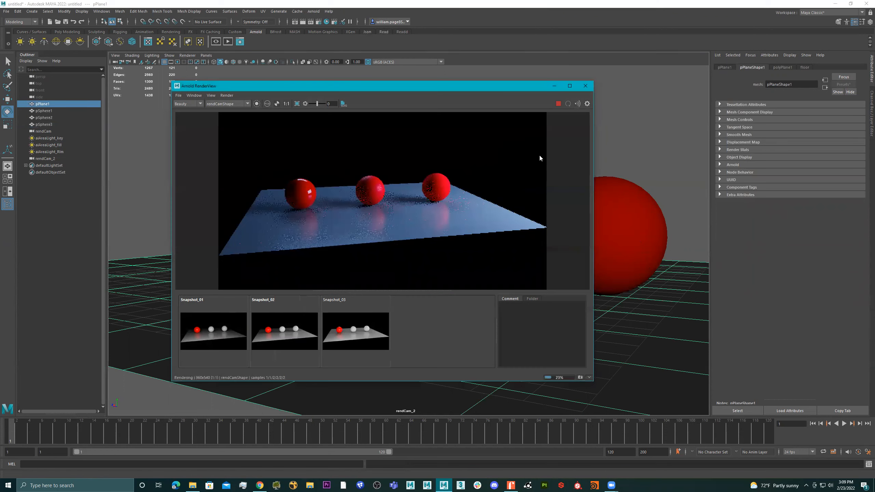
left_click(415, 221)
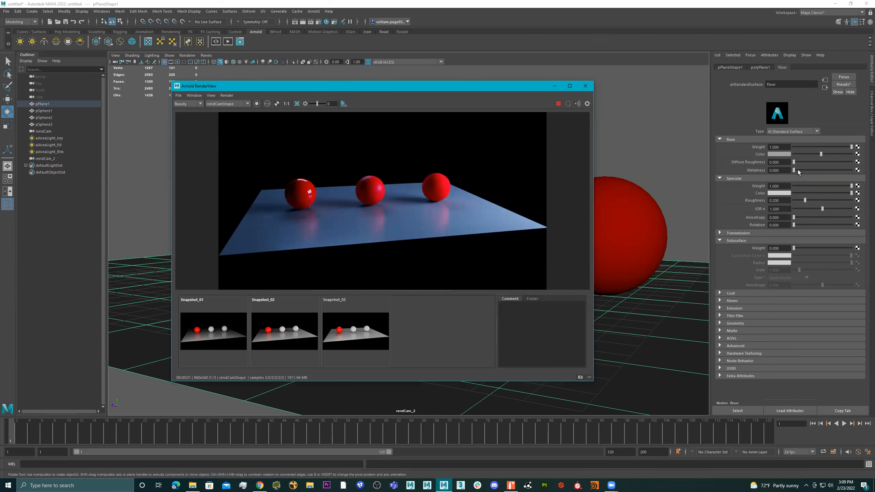
left_click_drag(798, 169, 852, 170)
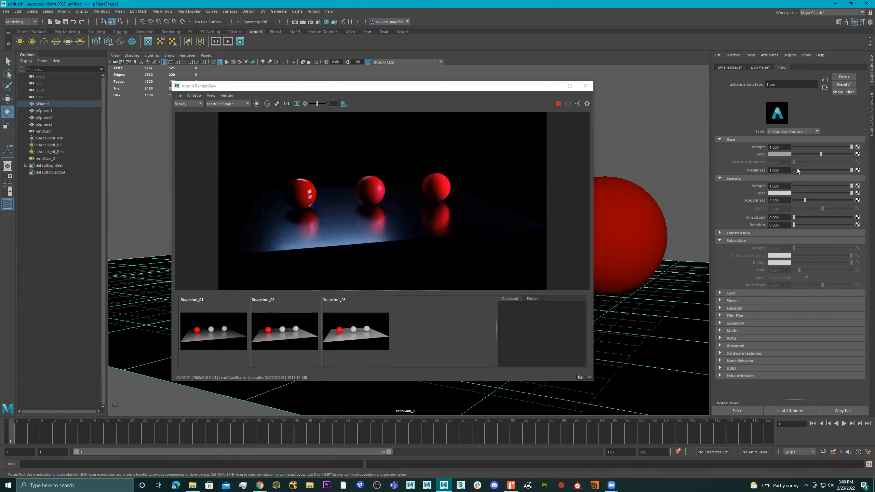
left_click(808, 169)
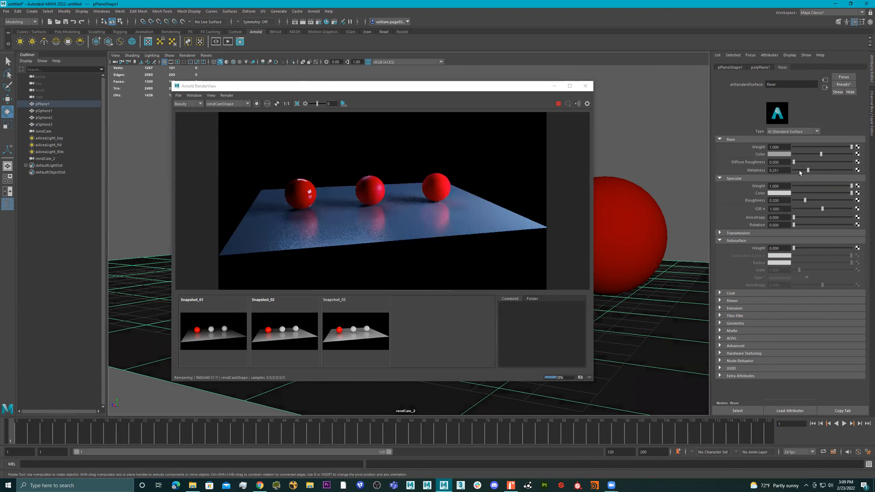
left_click_drag(824, 169, 765, 175)
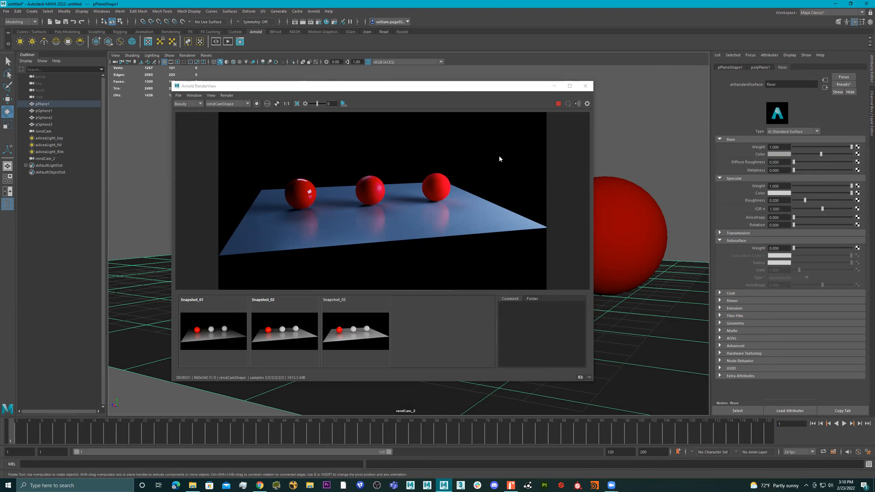
- Replace the material settings of the shiny sphere, pSphere1, with the Wax preset
left_click(303, 191)
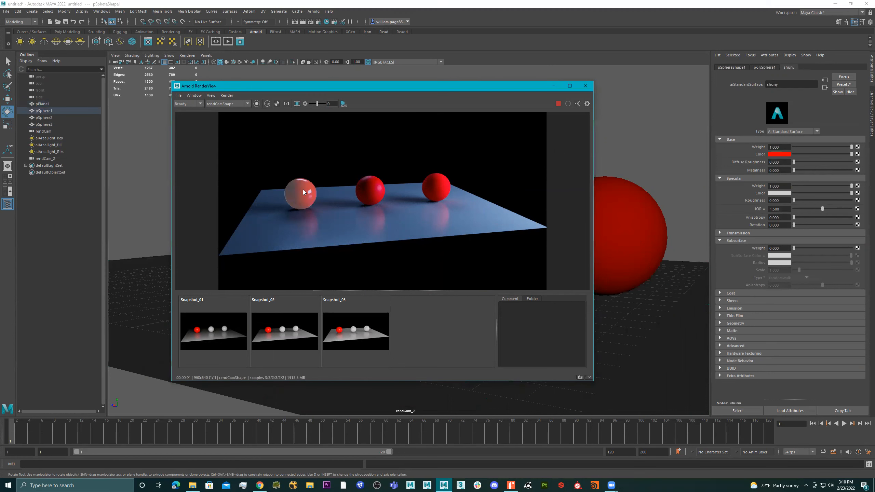
left_click(844, 85)
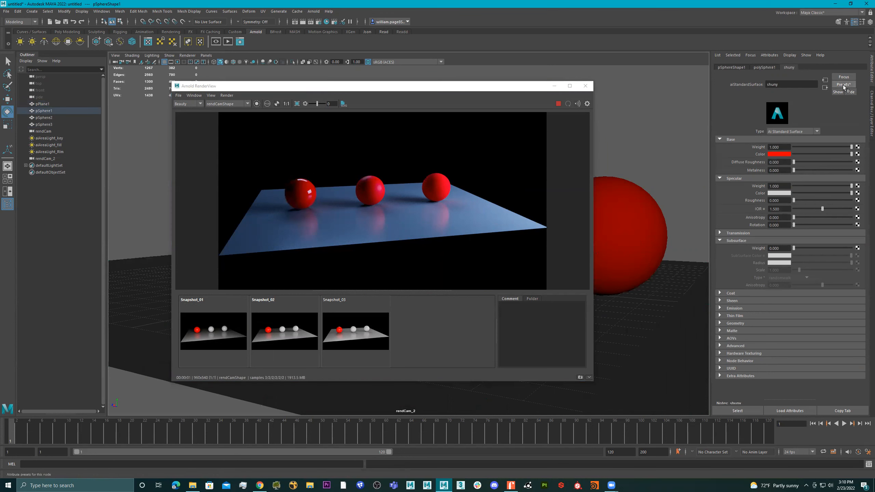
mouse_move(826, 108)
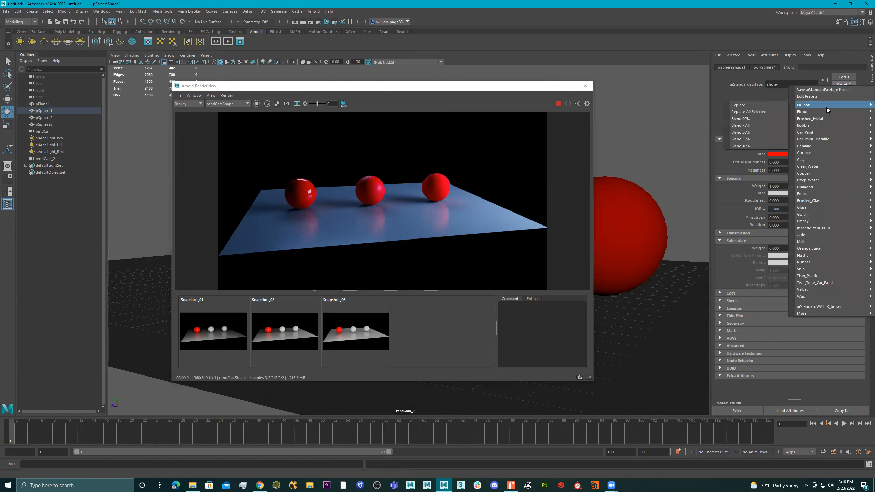
mouse_move(822, 297)
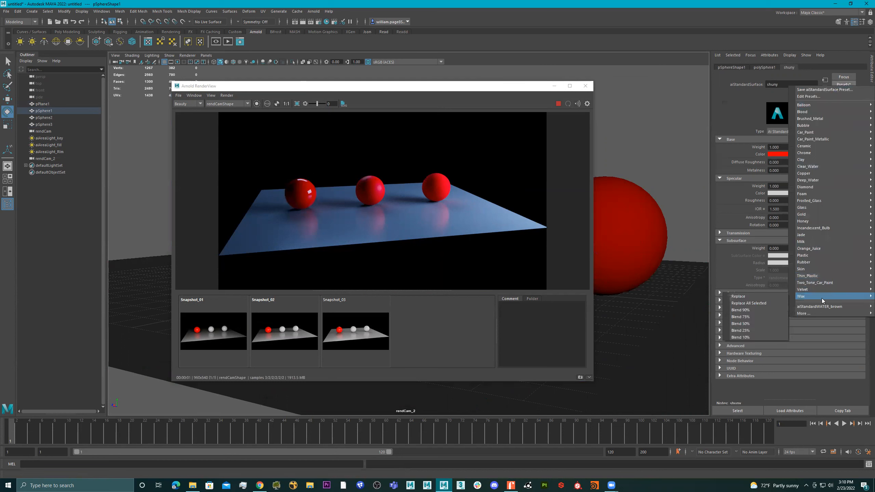
left_click(762, 297)
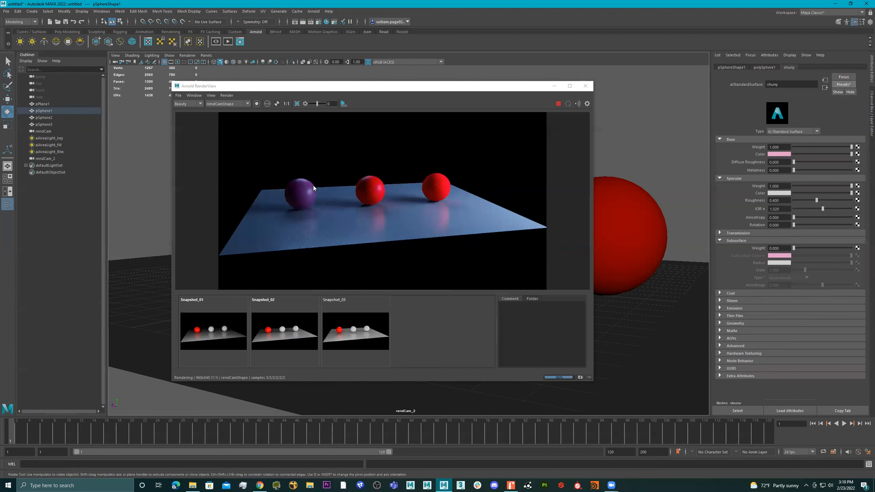
- Inspect the waxed sphere up close, switch the render camera to rendCam_2Shape, and reframe the render to show all three spheres
scroll(314, 186, "up", 5)
scroll(297, 213, "down", 2)
left_click(239, 100)
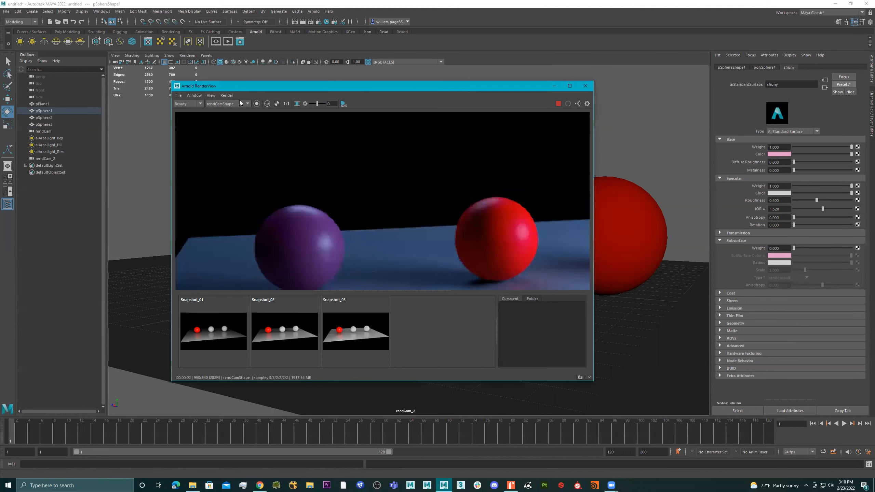
left_click(233, 117)
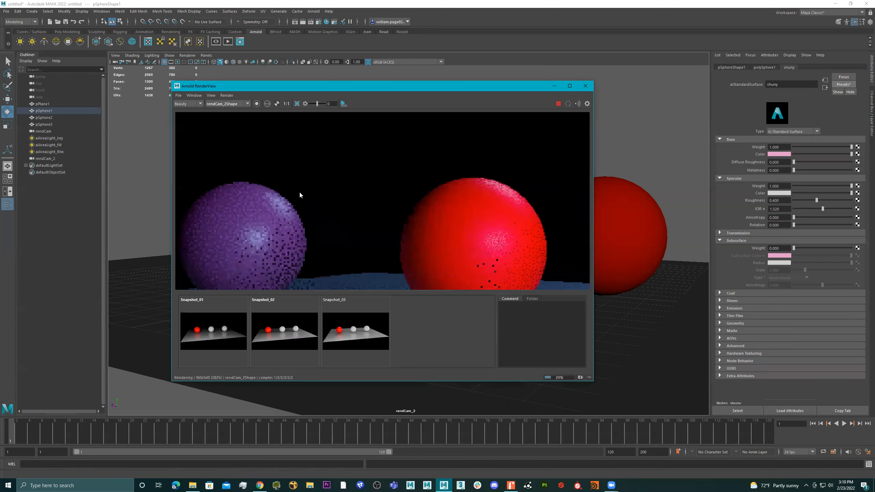
scroll(266, 229, "down", 6)
scroll(280, 226, "up", 3)
middle_click_drag(281, 225, 339, 174)
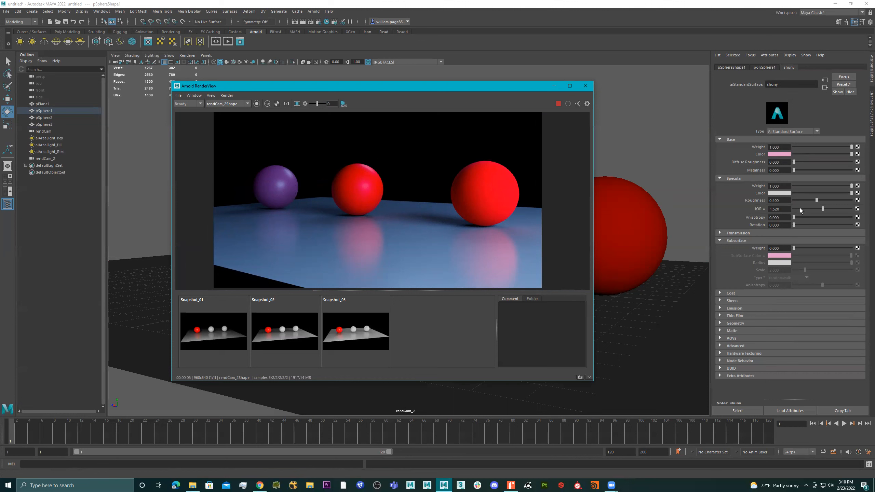
- Raise the waxed sphere's specular roughness to 0.617 and change its base color to cyan
mouse_move(813, 201)
left_mouse_down()
mouse_move(803, 201)
mouse_move(827, 200)
left_mouse_up()
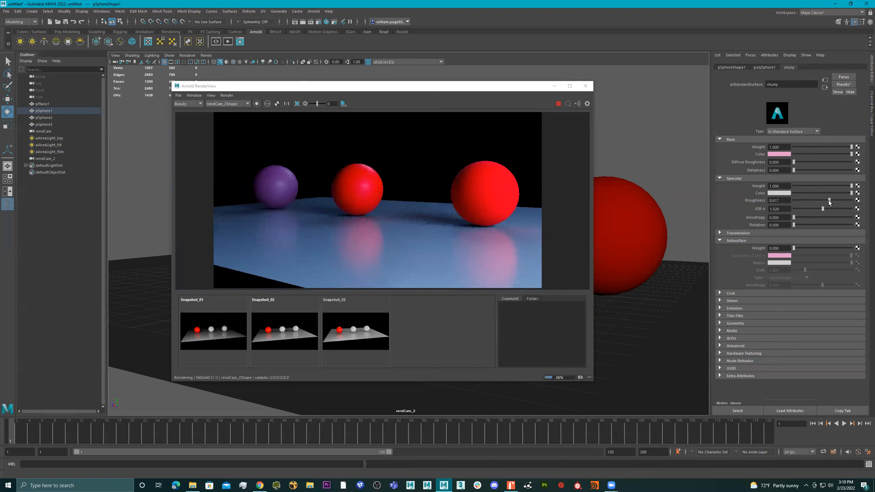
left_click(780, 155)
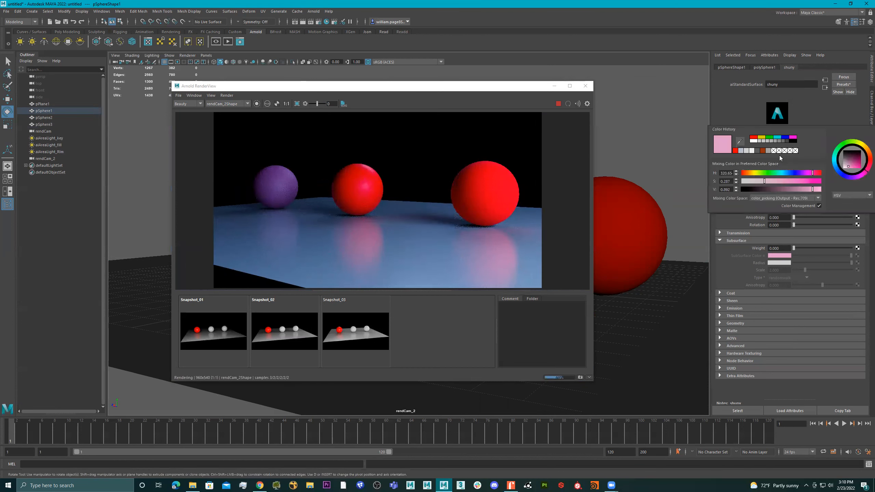
left_click(777, 137)
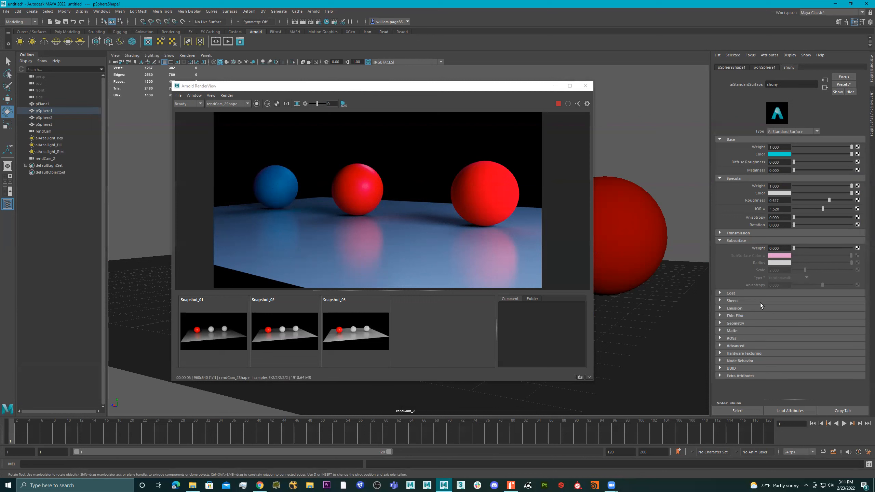
- Change the coat color of pSphere1's material to green
left_click(761, 291)
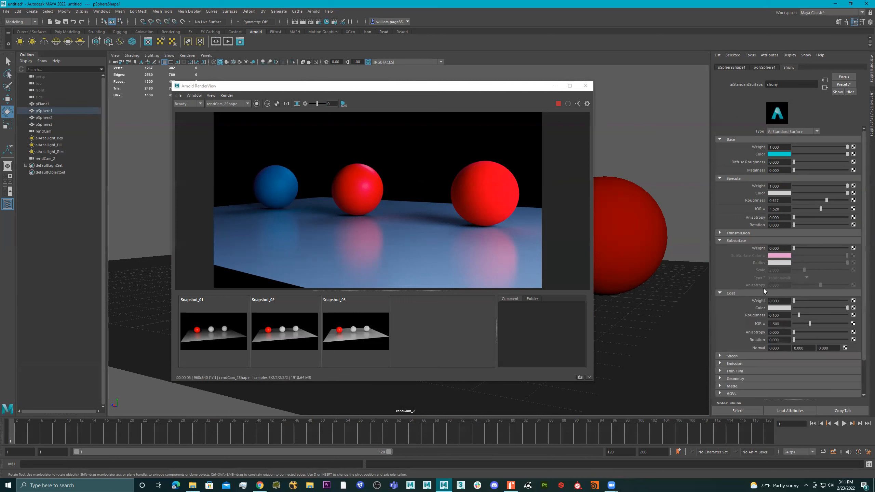
left_click(784, 307)
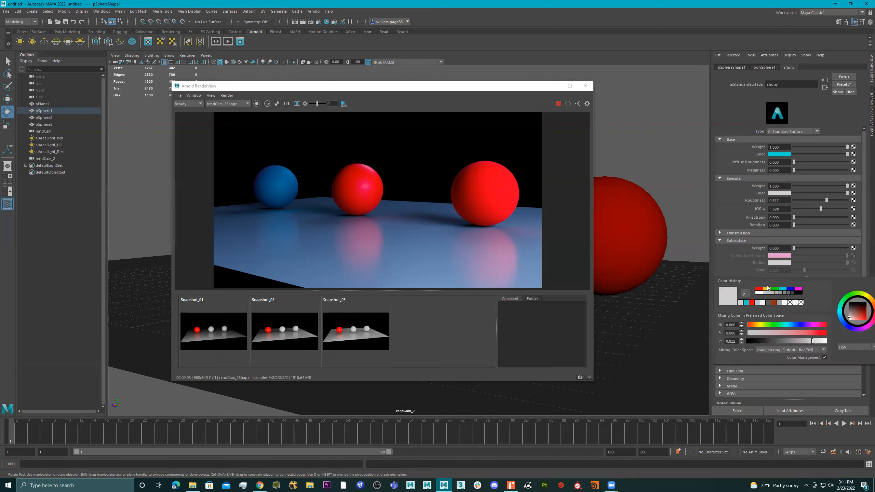
left_click(776, 291)
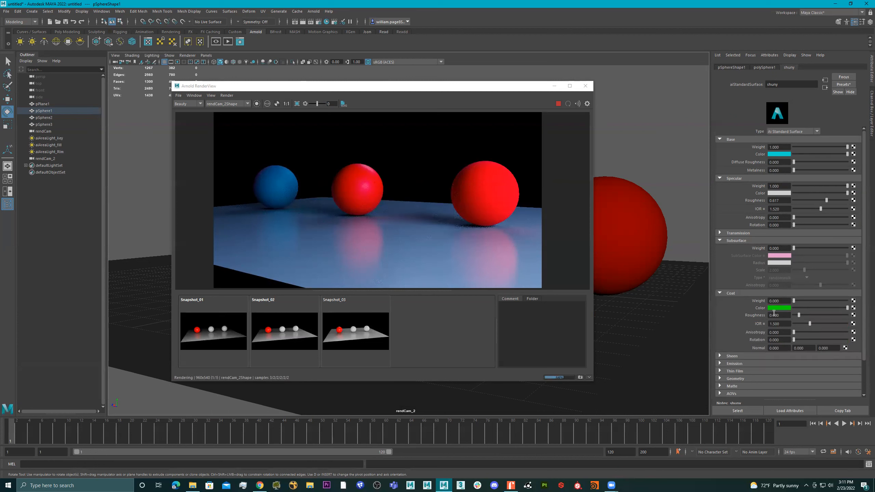
- Set the subsurface weight of pSphere1's material to 0.187 and its subsurface color to green
scroll(782, 309, "down", 2)
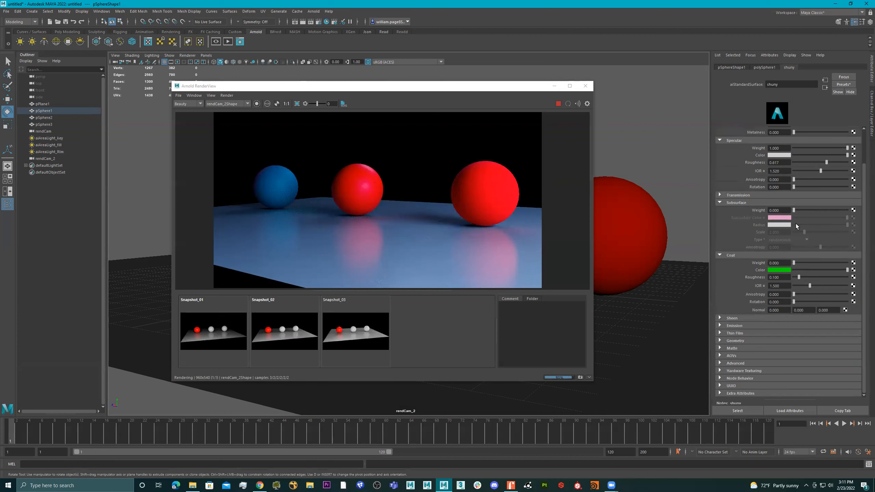
scroll(789, 172, "up", 2)
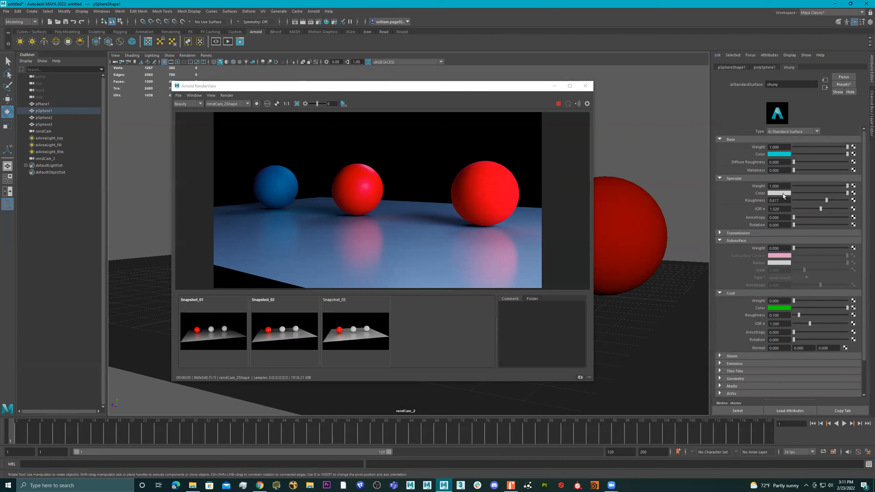
left_click(803, 247)
left_click(778, 256)
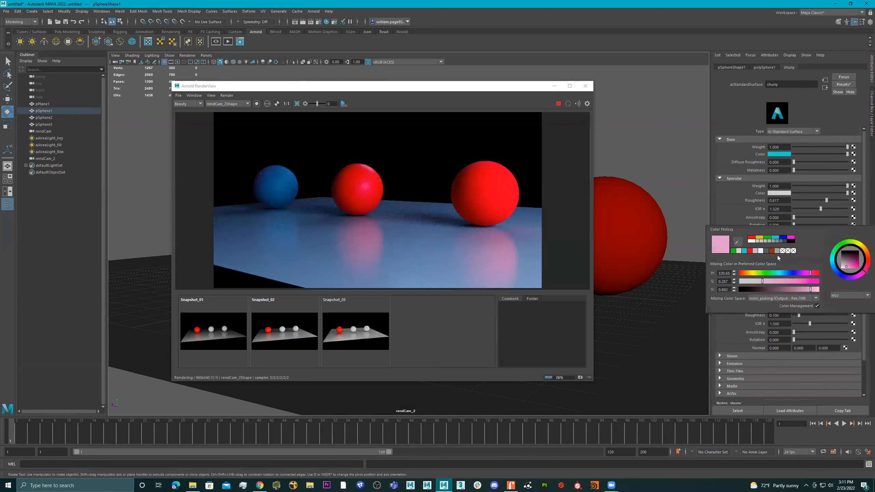
left_click(768, 238)
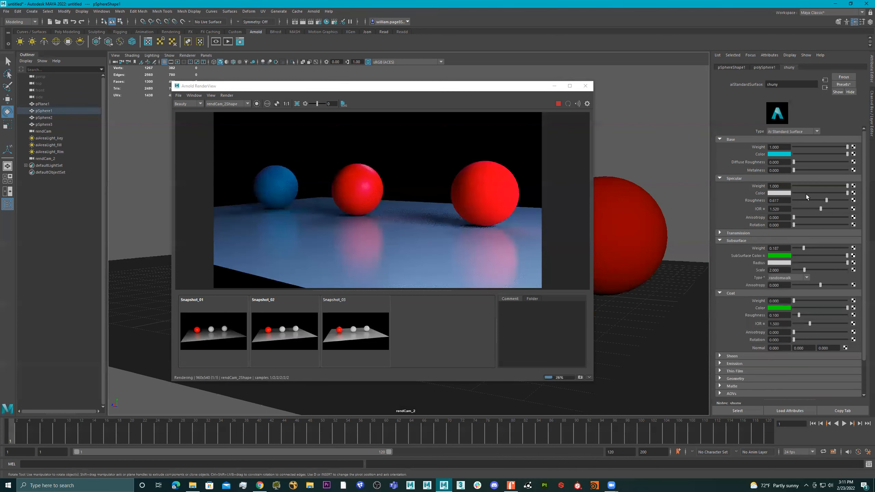
- Replace the settings of pSphere1's material with the Skin preset
left_click(841, 86)
mouse_move(817, 281)
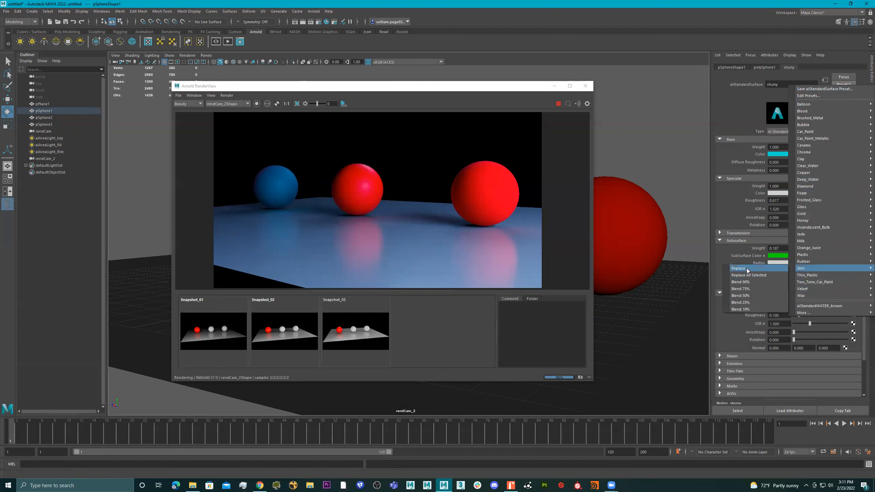
left_click(746, 269)
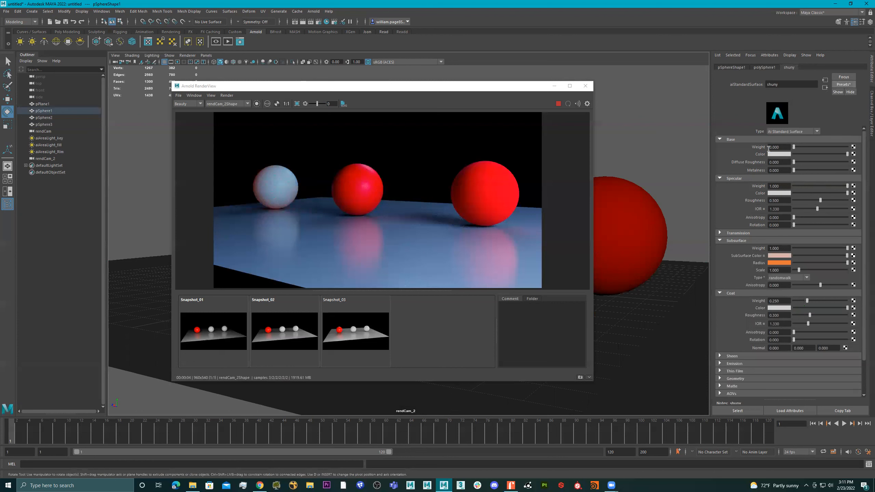
- Darken the skin material's base color to mid gray and its subsurface color to a dull, dark pink
left_click(821, 152)
left_click_drag(816, 154, 812, 154)
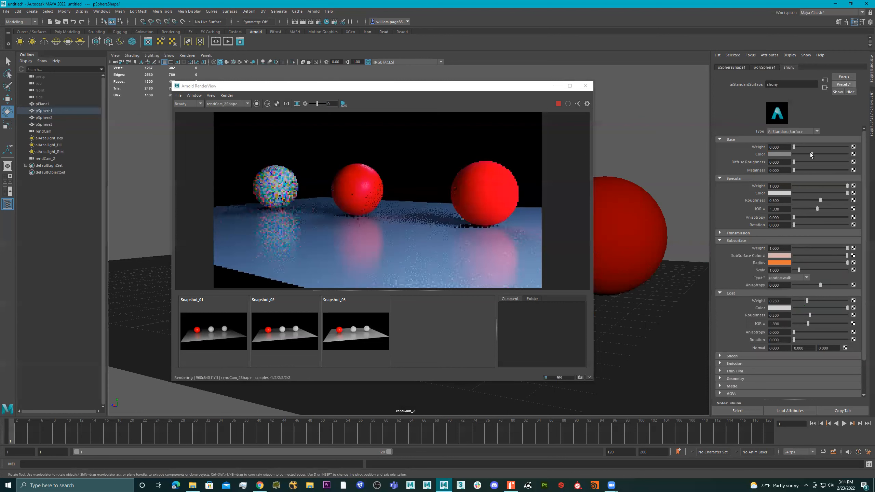
left_click(811, 255)
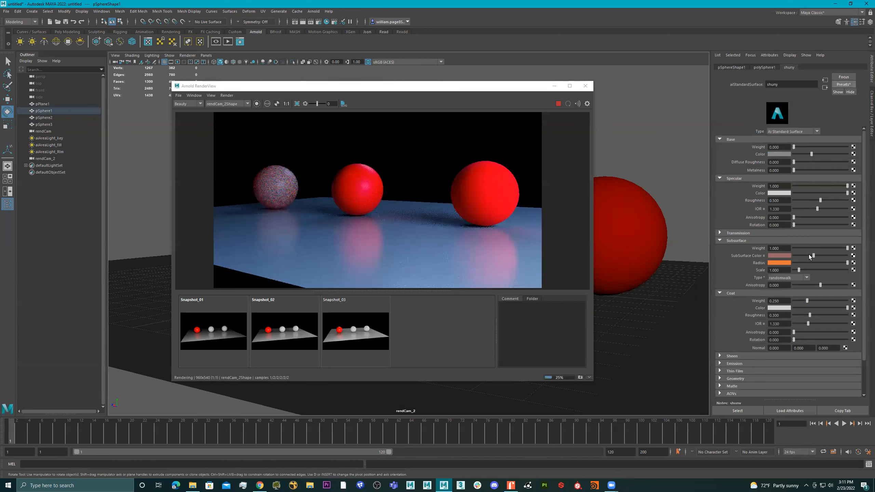
- Darken the skin material's subsurface radius color to a deeper orange and lighten its base color to light gray
left_click(812, 261)
left_click(827, 263)
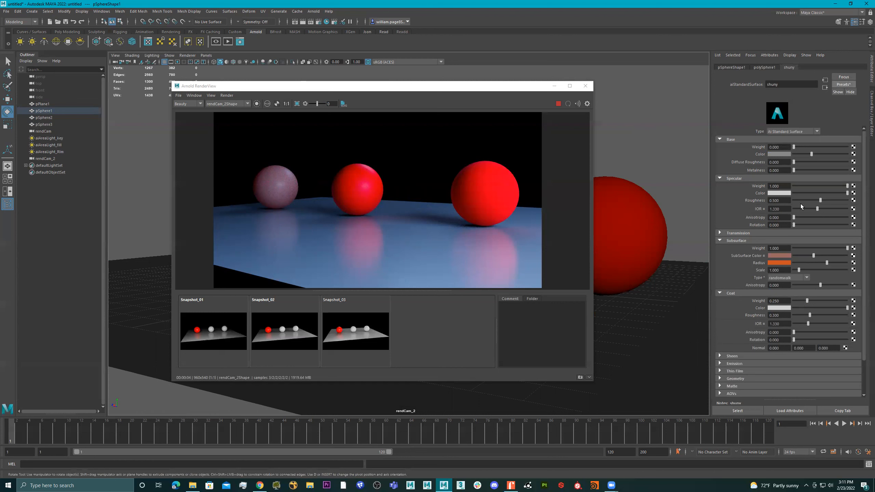
left_click_drag(814, 154, 832, 153)
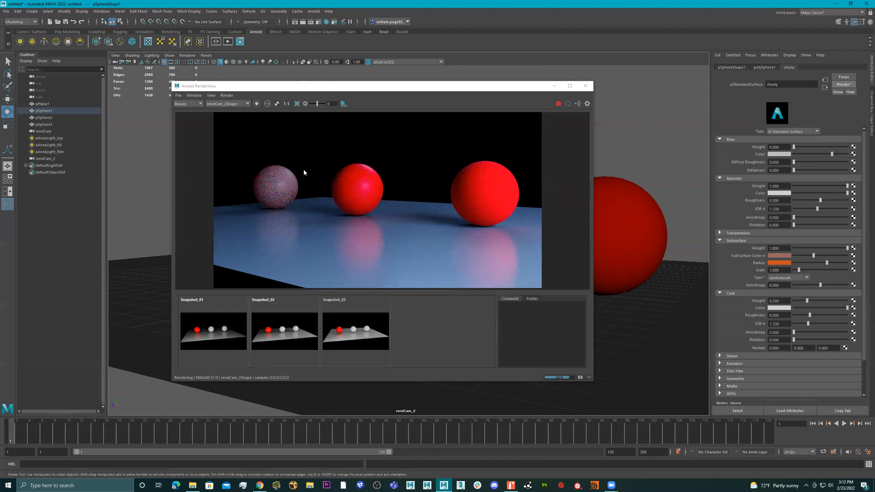
- Draw a crop render region around the skin sphere, stretch it to the middle sphere, and lighten the skin material's base color to white
left_click_drag(249, 160, 313, 219)
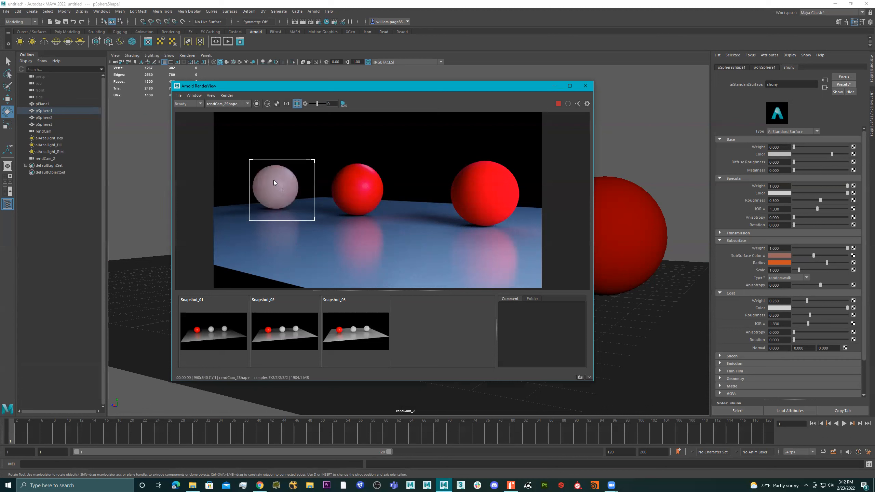
left_click_drag(281, 191, 276, 201)
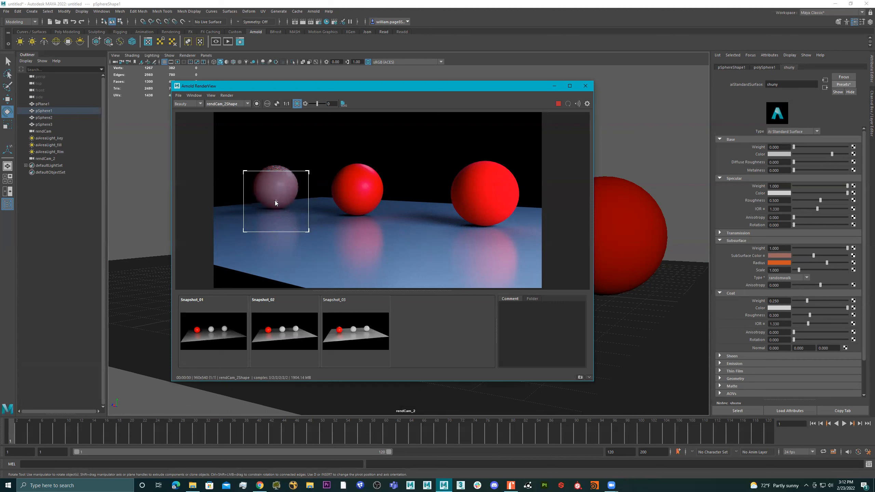
left_click_drag(308, 229, 366, 207)
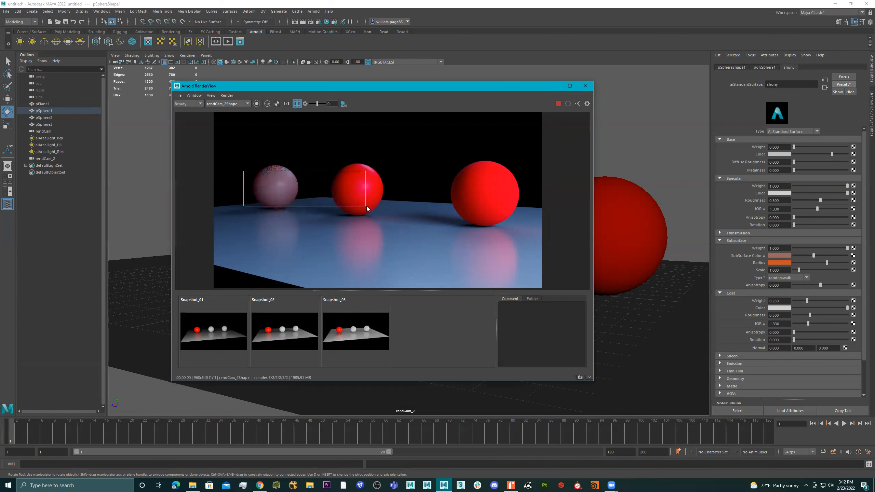
mouse_move(366, 207)
left_click_drag(366, 205, 367, 227)
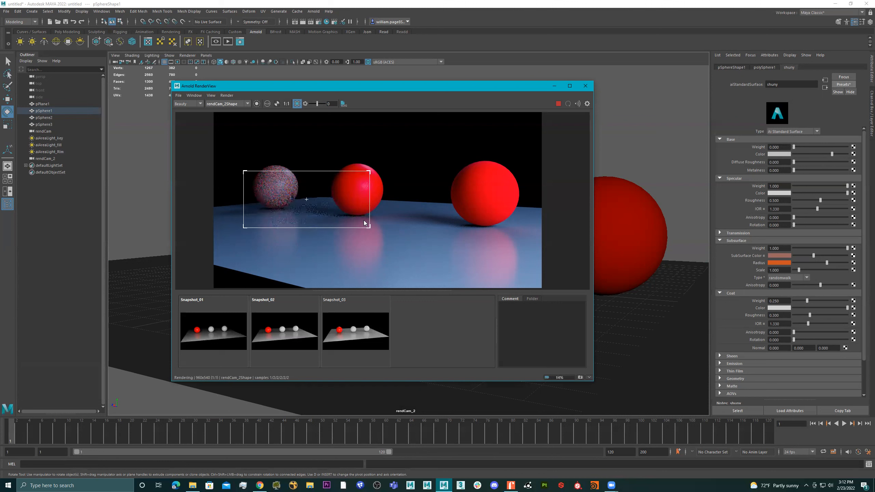
left_click(822, 154)
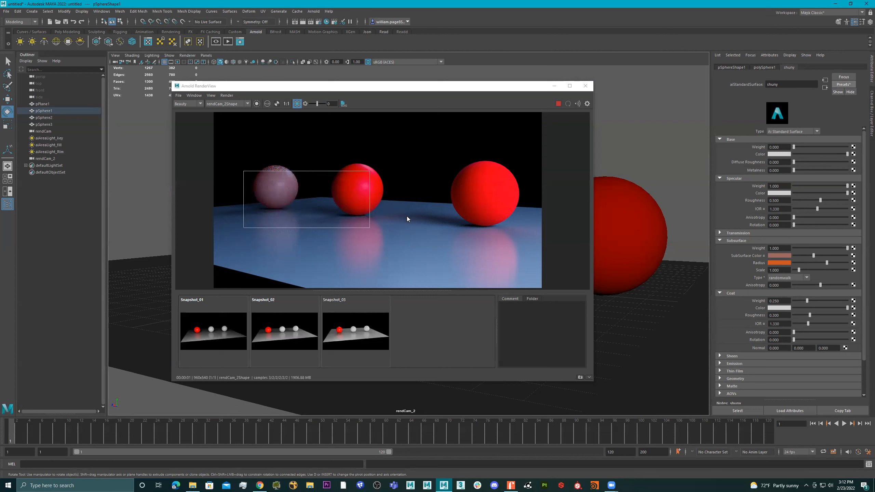
- Replace the crop render region with one reaching from the skin sphere to the largest red sphere, and darken the skin material's base color to dark gray
left_click(298, 104)
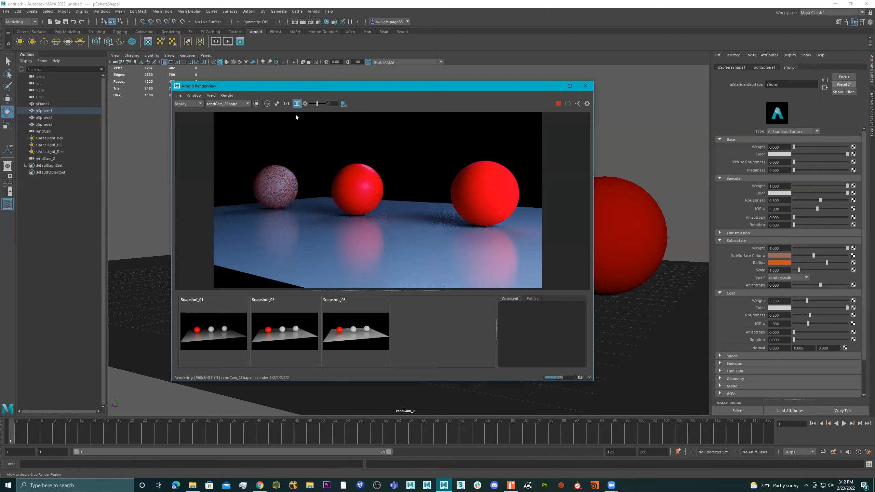
left_click_drag(238, 169, 321, 201)
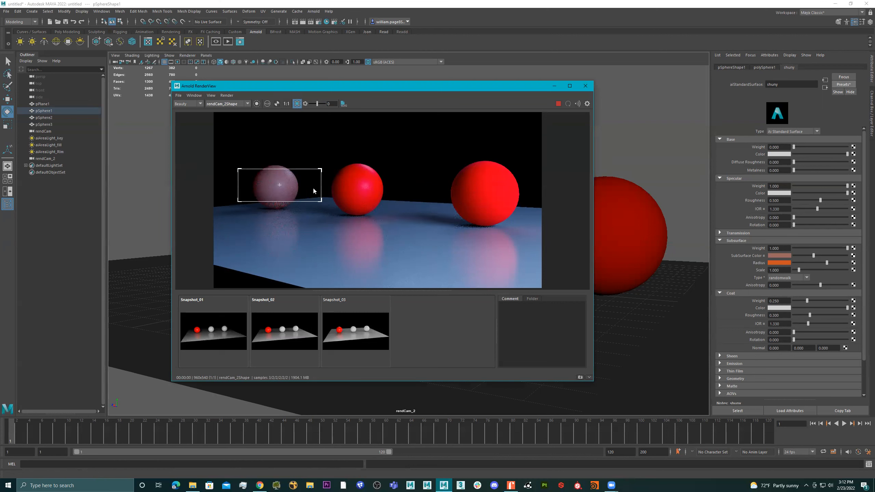
left_click_drag(322, 200, 484, 236)
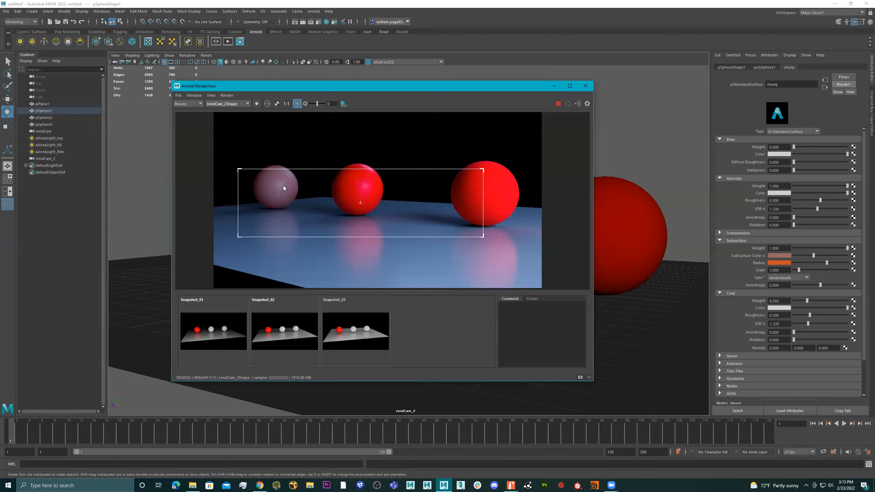
left_click(803, 153)
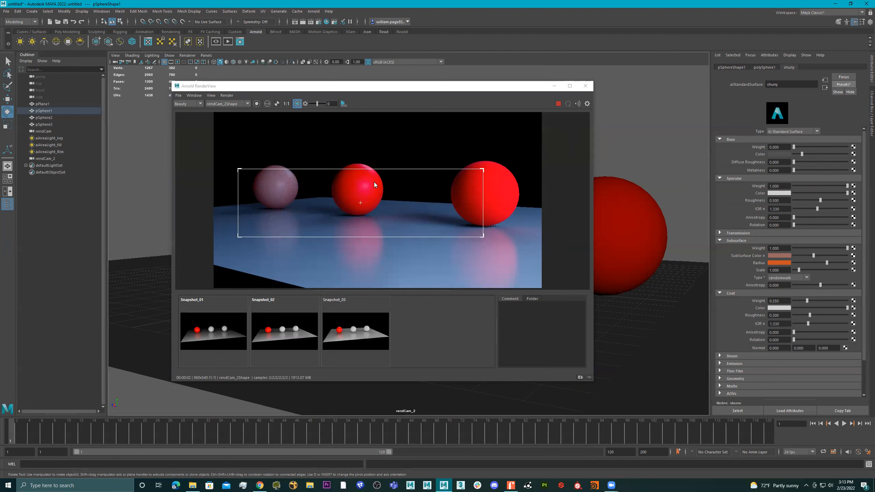
- Select pSphere2 and examine the presets offered for its medium material, including Skin and Clear_Water
left_click(359, 191)
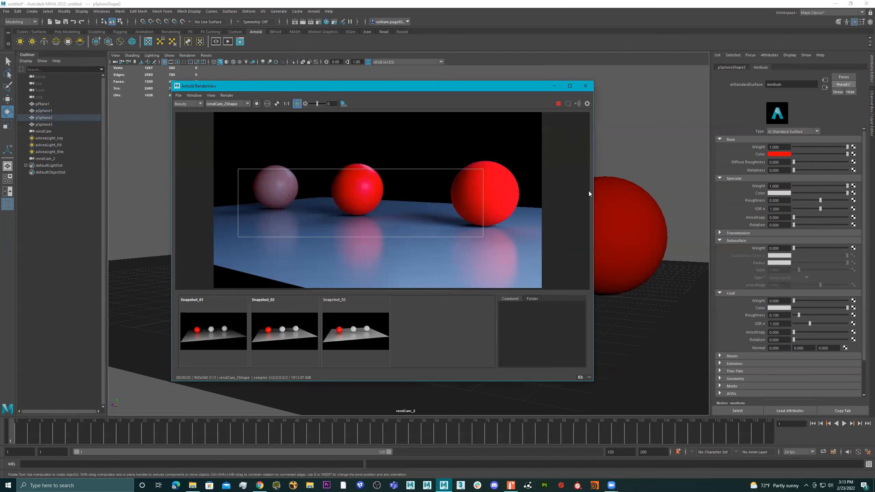
left_click(367, 189)
left_click(844, 84)
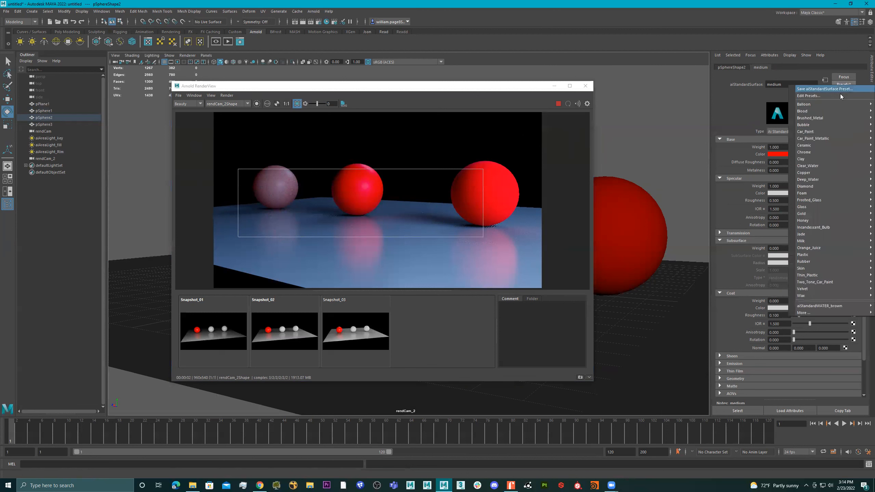
mouse_move(815, 276)
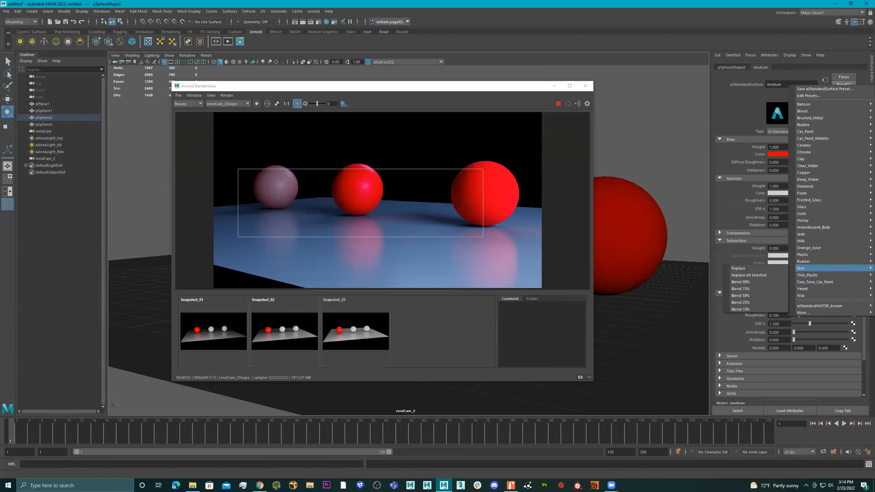
mouse_move(808, 166)
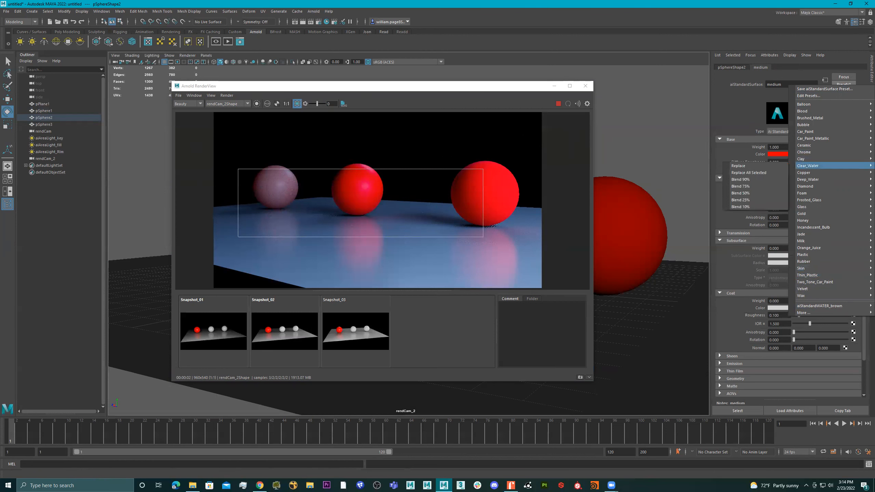
key("Escape")
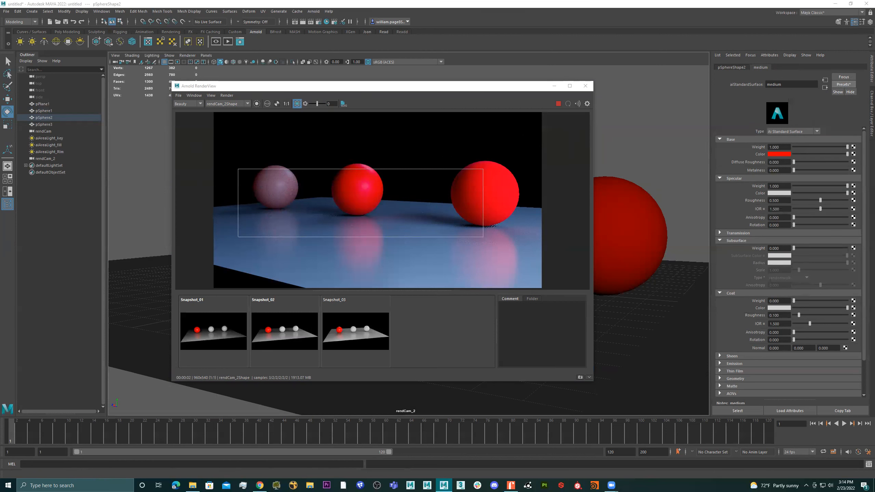